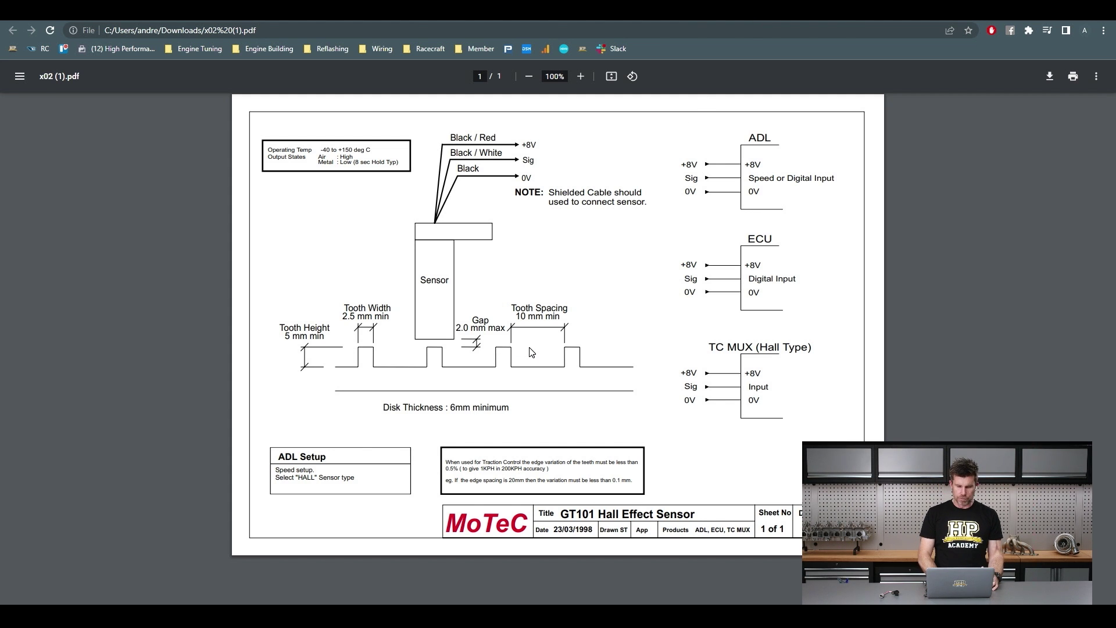
{"action": "mouse_move", "coordinate": [335, 326]}
{"action": "left_mouse_down"}
{"action": "mouse_move", "coordinate": [283, 311]}
{"action": "mouse_move", "coordinate": [268, 339]}
{"action": "mouse_move", "coordinate": [281, 360]}
{"action": "mouse_move", "coordinate": [320, 360]}
{"action": "mouse_move", "coordinate": [335, 330]}
{"action": "left_mouse_up"}
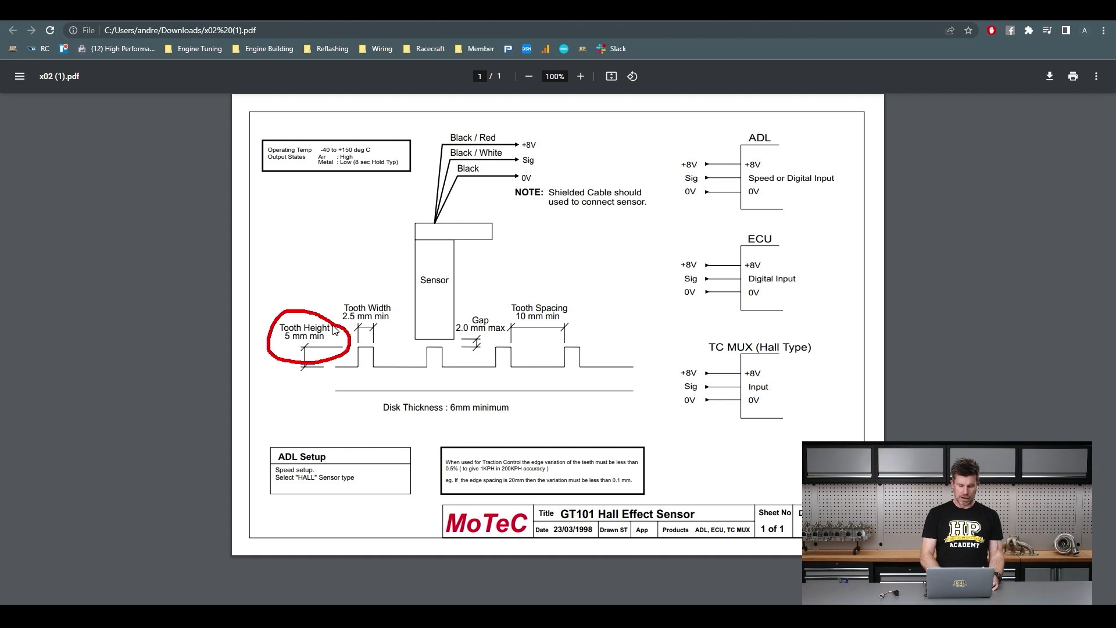
{"action": "mouse_move", "coordinate": [531, 405]}
{"action": "left_mouse_down"}
{"action": "mouse_move", "coordinate": [383, 394]}
{"action": "mouse_move", "coordinate": [367, 409]}
{"action": "mouse_move", "coordinate": [412, 432]}
{"action": "mouse_move", "coordinate": [541, 424]}
{"action": "mouse_move", "coordinate": [525, 403]}
{"action": "left_mouse_up"}
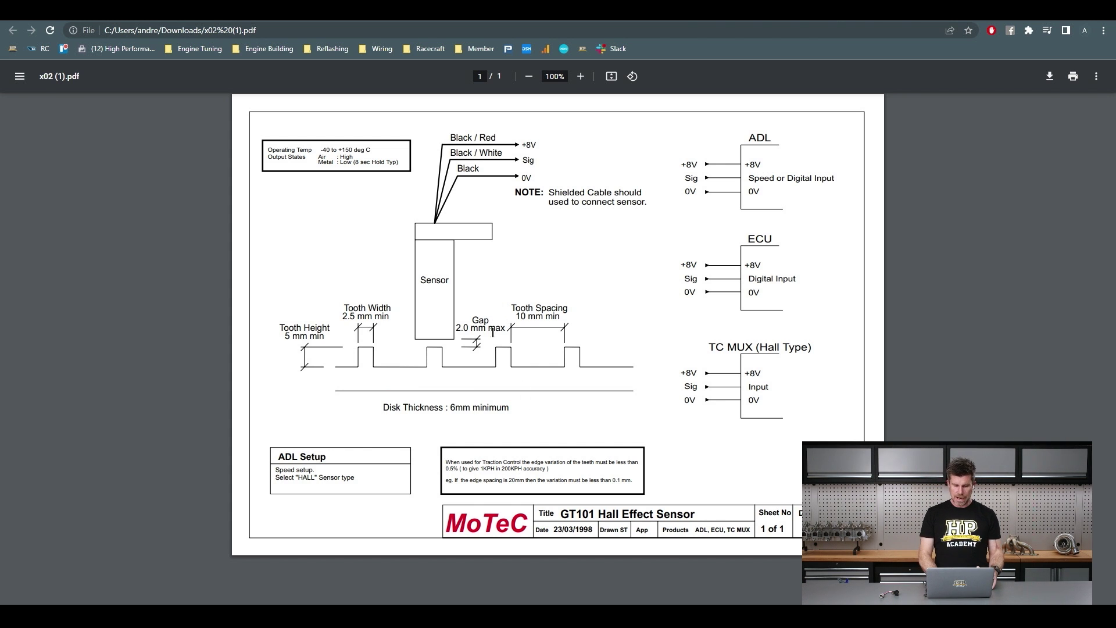
{"action": "mouse_move", "coordinate": [498, 317]}
{"action": "left_mouse_down"}
{"action": "mouse_move", "coordinate": [461, 316]}
{"action": "mouse_move", "coordinate": [447, 336]}
{"action": "mouse_move", "coordinate": [468, 352]}
{"action": "mouse_move", "coordinate": [495, 348]}
{"action": "mouse_move", "coordinate": [498, 326]}
{"action": "left_mouse_up"}
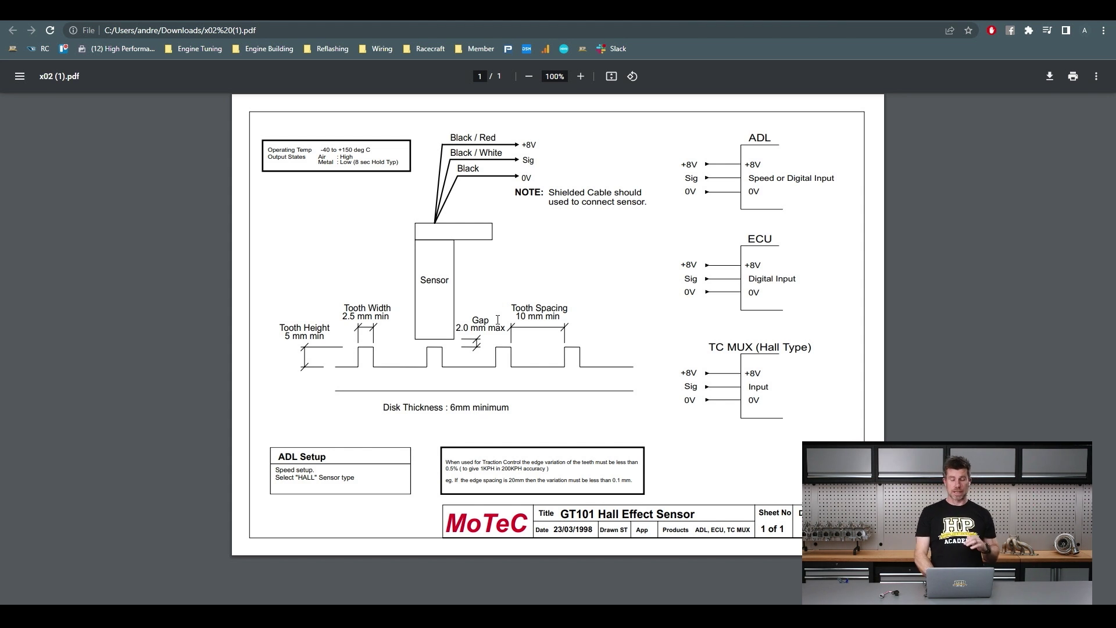
{"action": "mouse_move", "coordinate": [594, 312]}
{"action": "left_mouse_down"}
{"action": "mouse_move", "coordinate": [564, 296]}
{"action": "mouse_move", "coordinate": [491, 307]}
{"action": "mouse_move", "coordinate": [520, 339]}
{"action": "mouse_move", "coordinate": [585, 311]}
{"action": "left_mouse_up"}
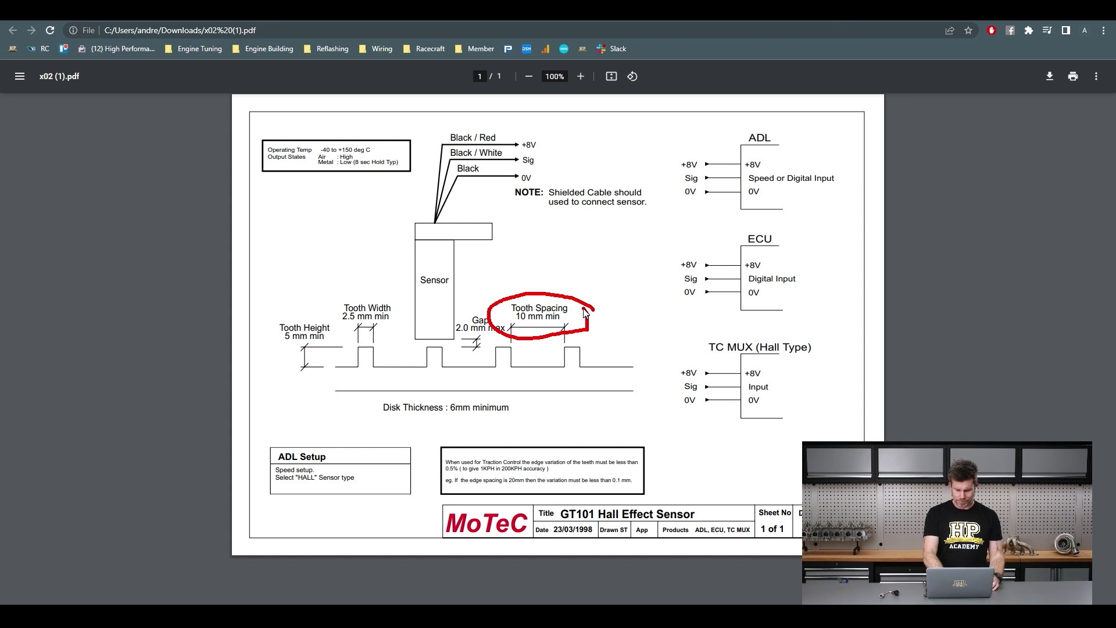
Step: Clear the PDF annotations and return to the MoTeC C127 Dash Manager start screen
{"action": "key", "text": "Escape"}
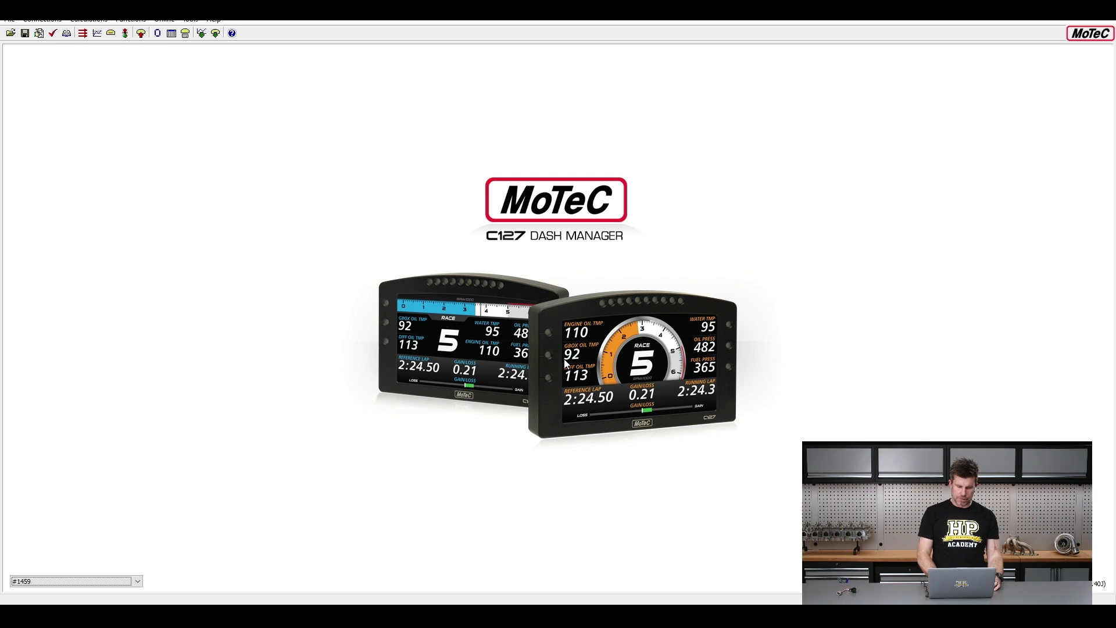
Step: Circle the dash's left and right edge buttons and top shift-light row, then open Calculations
{"action": "mouse_move", "coordinate": [563, 357]}
{"action": "left_mouse_down"}
{"action": "mouse_move", "coordinate": [538, 329]}
{"action": "mouse_move", "coordinate": [538, 375]}
{"action": "mouse_move", "coordinate": [552, 393]}
{"action": "mouse_move", "coordinate": [567, 362]}
{"action": "left_mouse_up"}
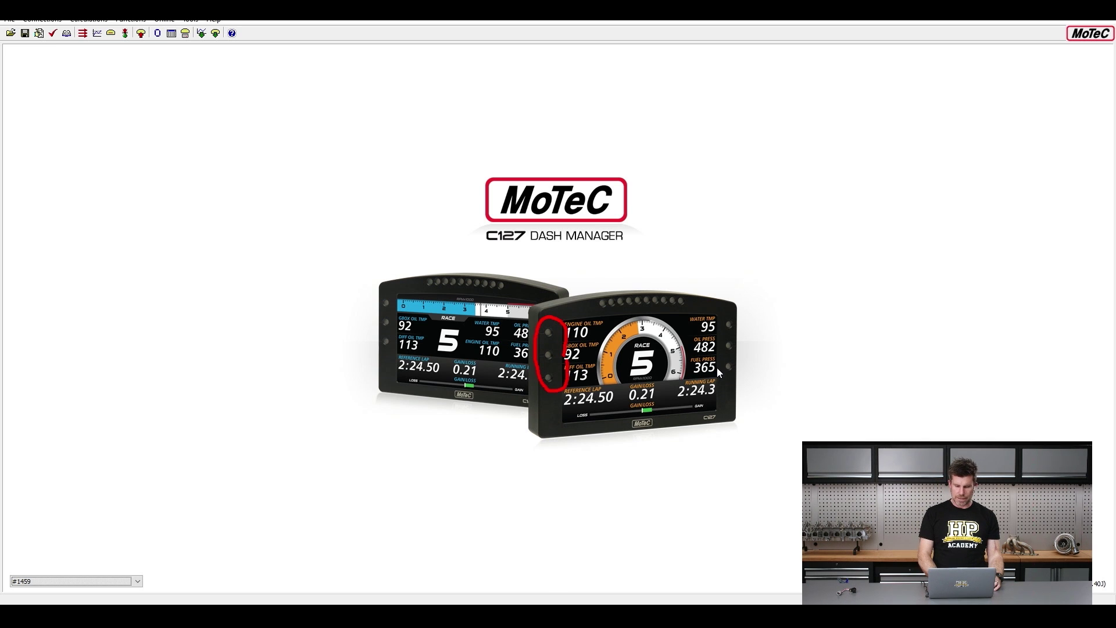
{"action": "mouse_move", "coordinate": [750, 369]}
{"action": "left_mouse_down"}
{"action": "mouse_move", "coordinate": [734, 309]}
{"action": "mouse_move", "coordinate": [718, 367]}
{"action": "left_mouse_up"}
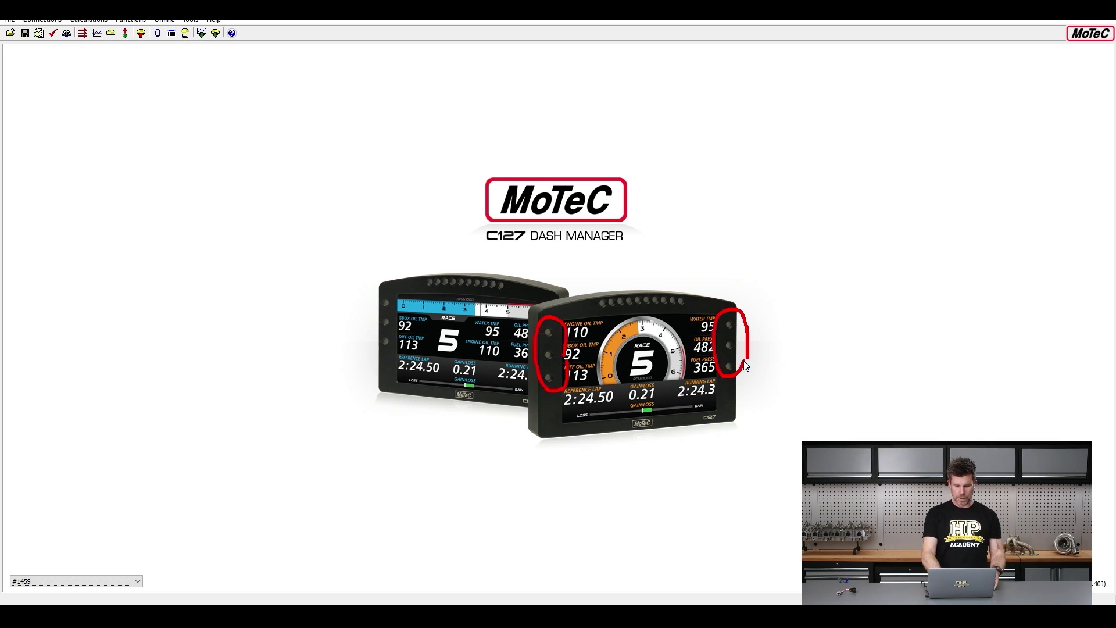
{"action": "mouse_move", "coordinate": [696, 291]}
{"action": "left_mouse_down"}
{"action": "mouse_move", "coordinate": [629, 280]}
{"action": "mouse_move", "coordinate": [586, 288]}
{"action": "mouse_move", "coordinate": [586, 308]}
{"action": "mouse_move", "coordinate": [691, 319]}
{"action": "mouse_move", "coordinate": [696, 293]}
{"action": "left_mouse_up"}
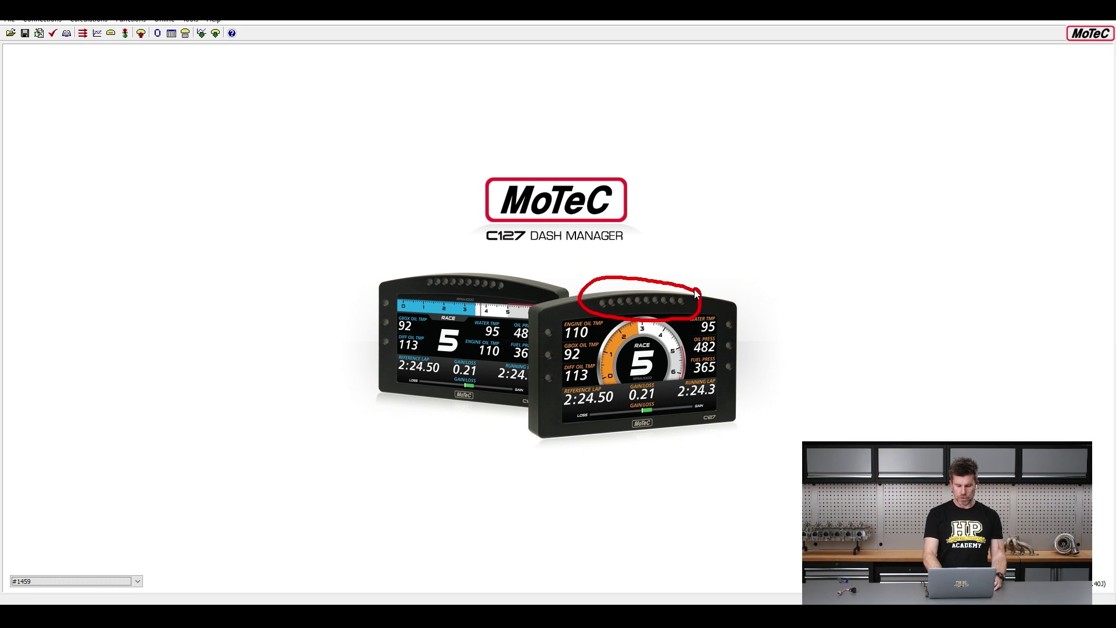
{"action": "key", "text": "Escape"}
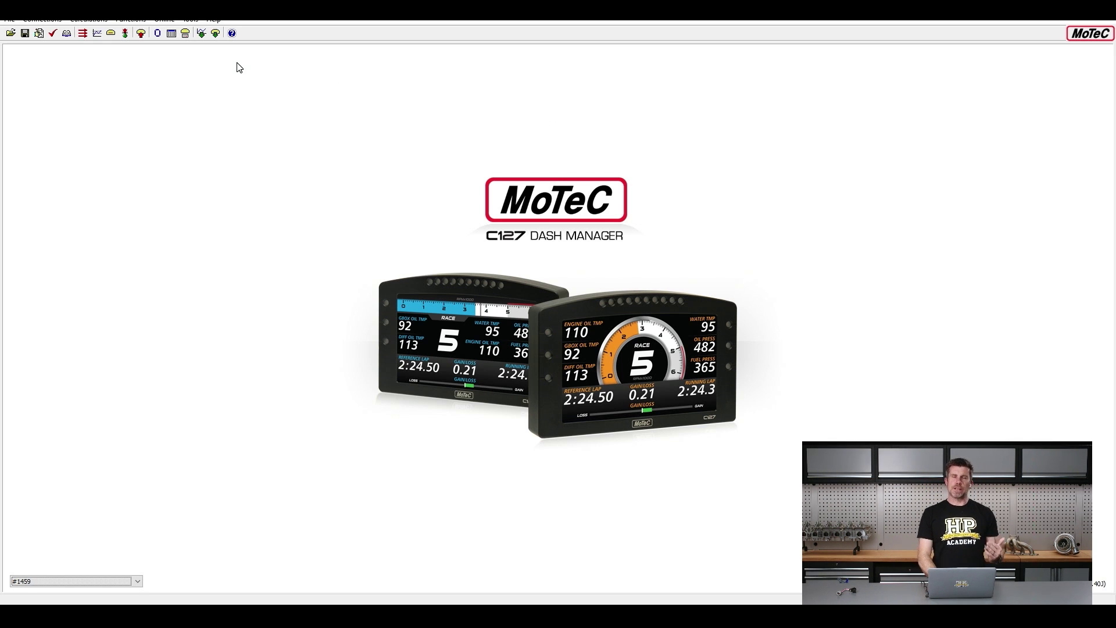
{"action": "left_click", "coordinate": [98, 24]}
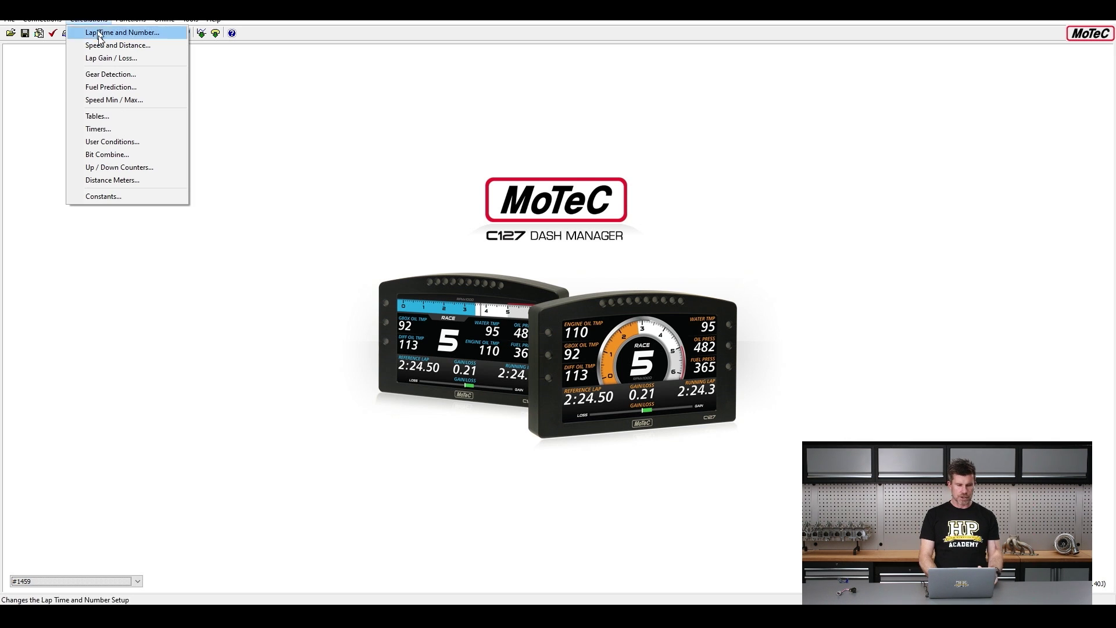
Step: Open the Lock Up LF user condition (Drive Speed <= 10.0 km/h, GPS Speed >= 40.0 km/h) for editing
{"action": "left_click", "coordinate": [124, 143]}
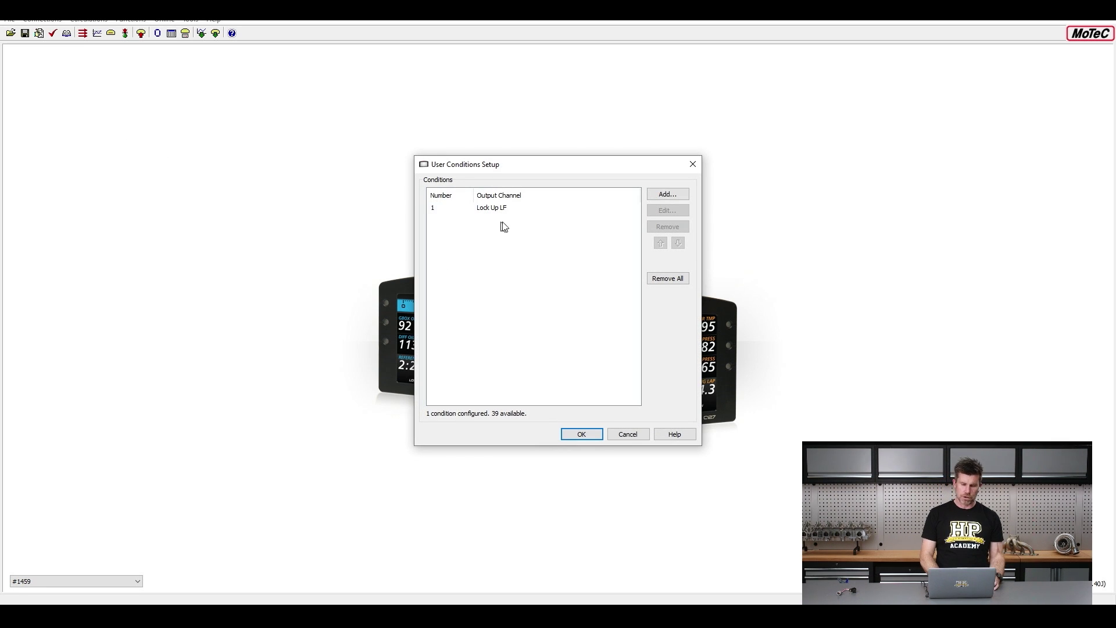
{"action": "mouse_move", "coordinate": [532, 200]}
{"action": "left_mouse_down"}
{"action": "mouse_move", "coordinate": [417, 204]}
{"action": "mouse_move", "coordinate": [493, 228]}
{"action": "mouse_move", "coordinate": [534, 224]}
{"action": "mouse_move", "coordinate": [514, 203]}
{"action": "left_mouse_up"}
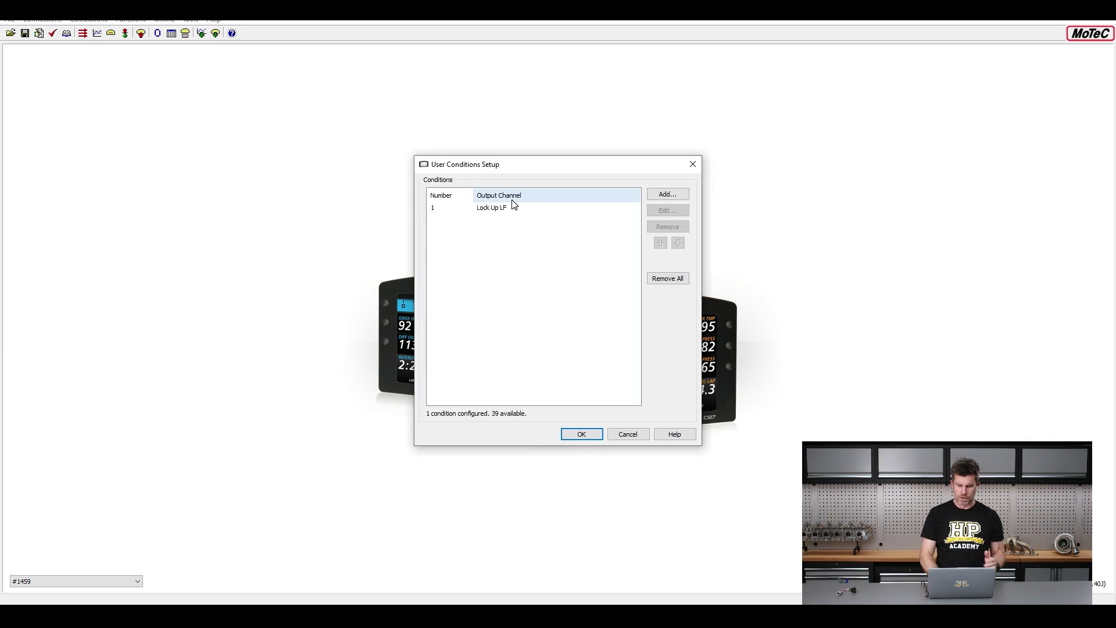
{"action": "double_click", "coordinate": [501, 207]}
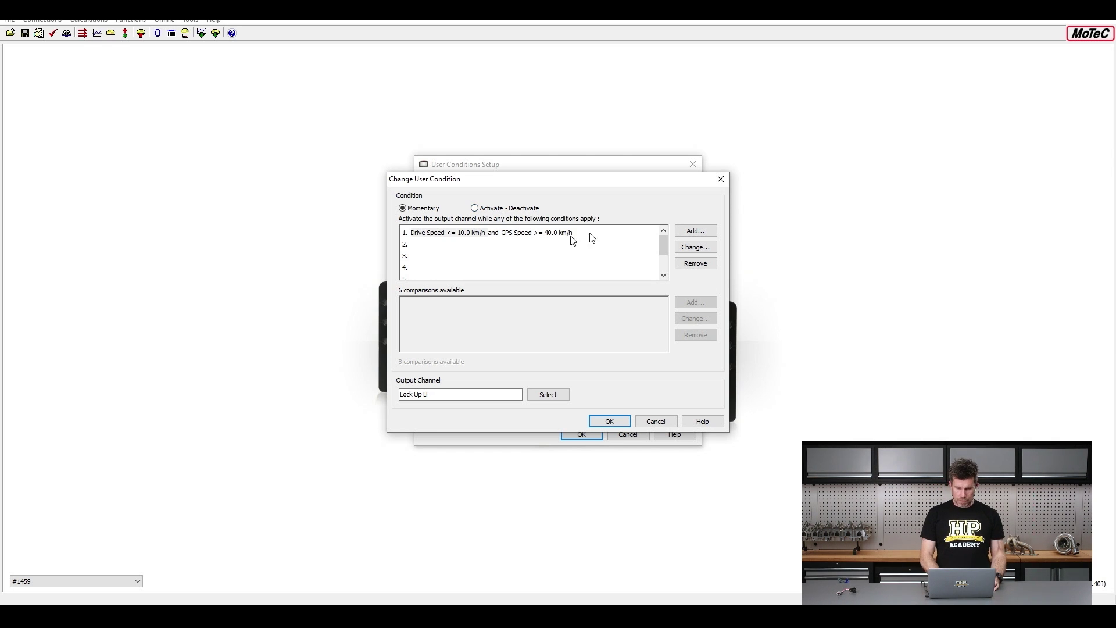
Step: Highlight the Drive Speed <= 10.0 and GPS Speed >= 40.0 km/h condition and the Lock Up LF output channel
{"action": "mouse_move", "coordinate": [611, 229]}
{"action": "left_mouse_down"}
{"action": "mouse_move", "coordinate": [428, 211]}
{"action": "mouse_move", "coordinate": [397, 232]}
{"action": "mouse_move", "coordinate": [409, 253]}
{"action": "mouse_move", "coordinate": [541, 265]}
{"action": "left_mouse_up"}
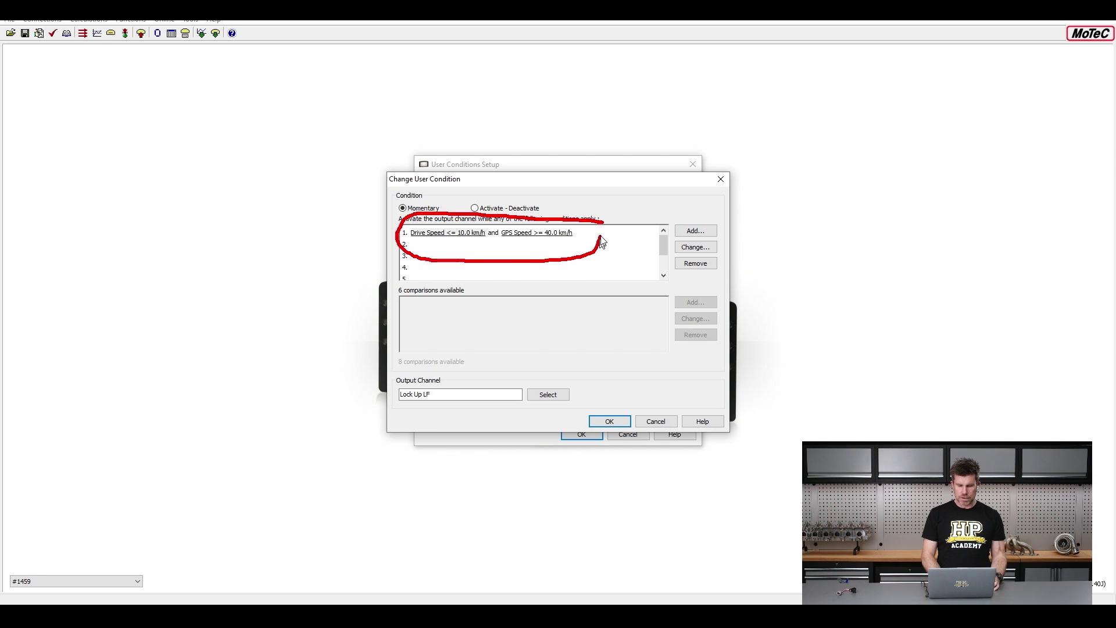
{"action": "left_click_drag", "start_coordinate": [603, 240], "coordinate": [596, 223]}
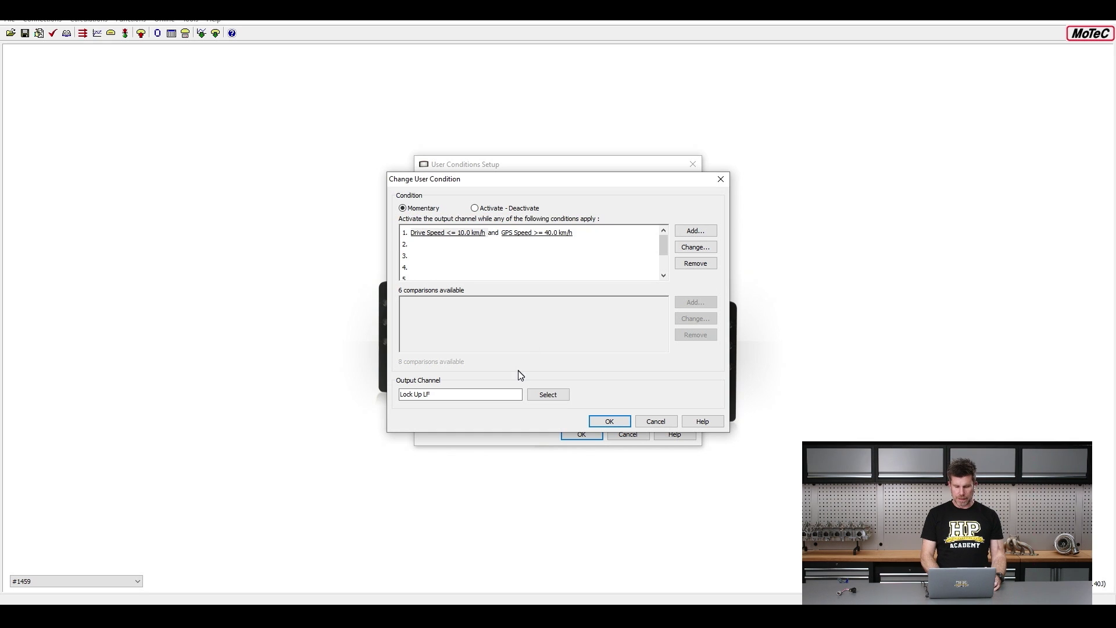
{"action": "mouse_move", "coordinate": [427, 379]}
{"action": "left_mouse_down"}
{"action": "mouse_move", "coordinate": [389, 400]}
{"action": "mouse_move", "coordinate": [450, 414]}
{"action": "mouse_move", "coordinate": [522, 402]}
{"action": "mouse_move", "coordinate": [524, 386]}
{"action": "left_mouse_up"}
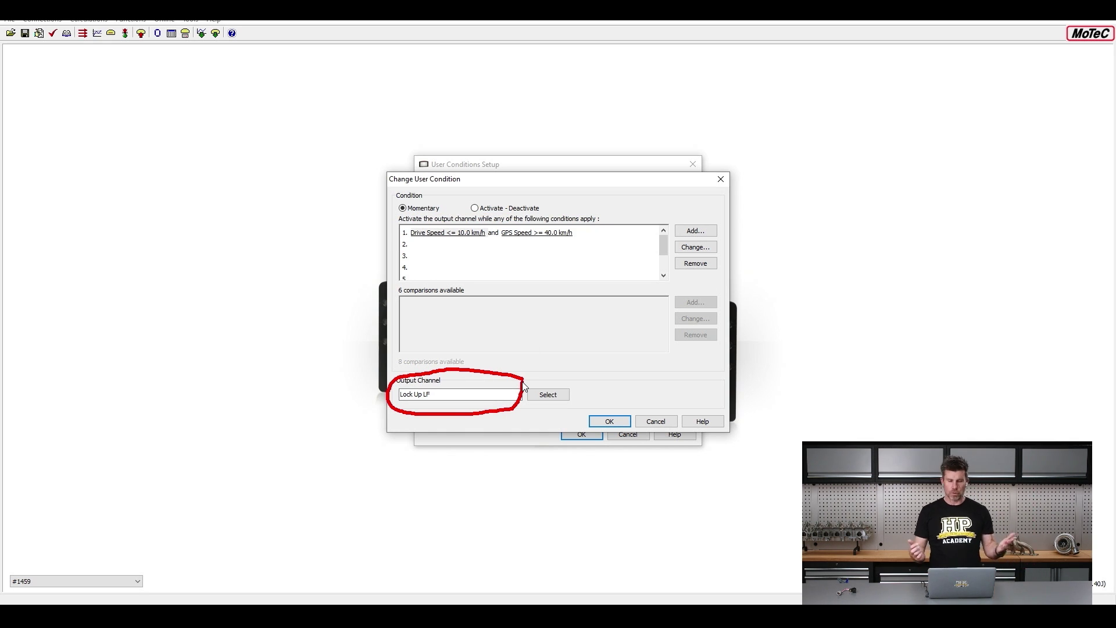
{"action": "key", "text": "Escape"}
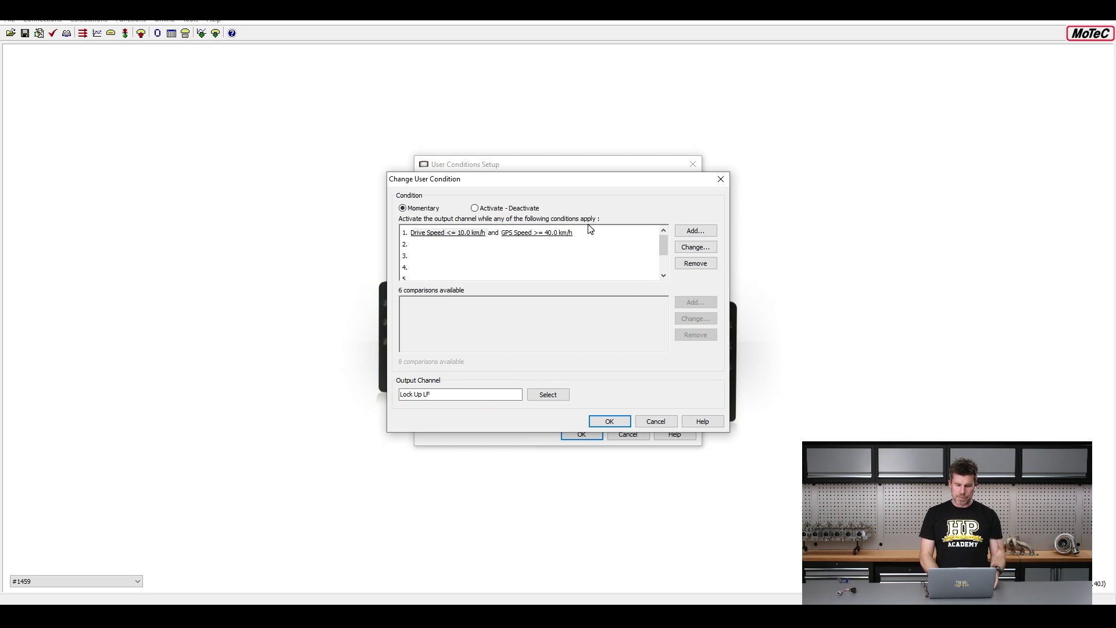
{"action": "mouse_move", "coordinate": [593, 229]}
{"action": "left_mouse_down"}
{"action": "mouse_move", "coordinate": [486, 223]}
{"action": "mouse_move", "coordinate": [502, 251]}
{"action": "mouse_move", "coordinate": [581, 250]}
{"action": "mouse_move", "coordinate": [590, 230]}
{"action": "left_mouse_up"}
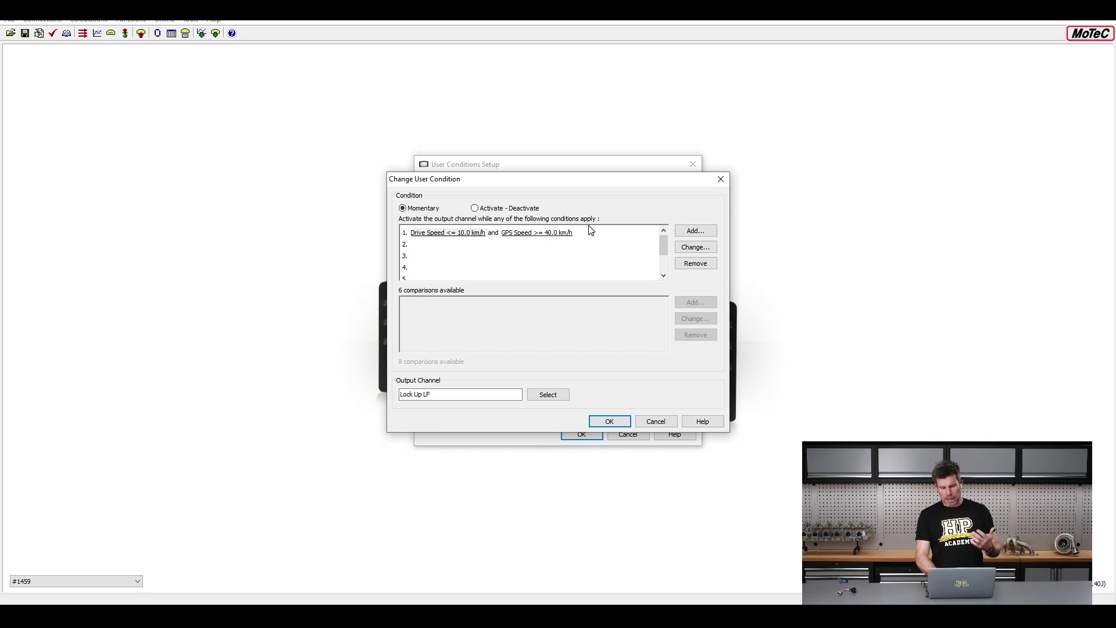
Step: Leave the Lock Up LF condition unchanged and open Shift Light Module Setup's pattern list
{"action": "left_click", "coordinate": [623, 423]}
{"action": "left_click", "coordinate": [629, 431]}
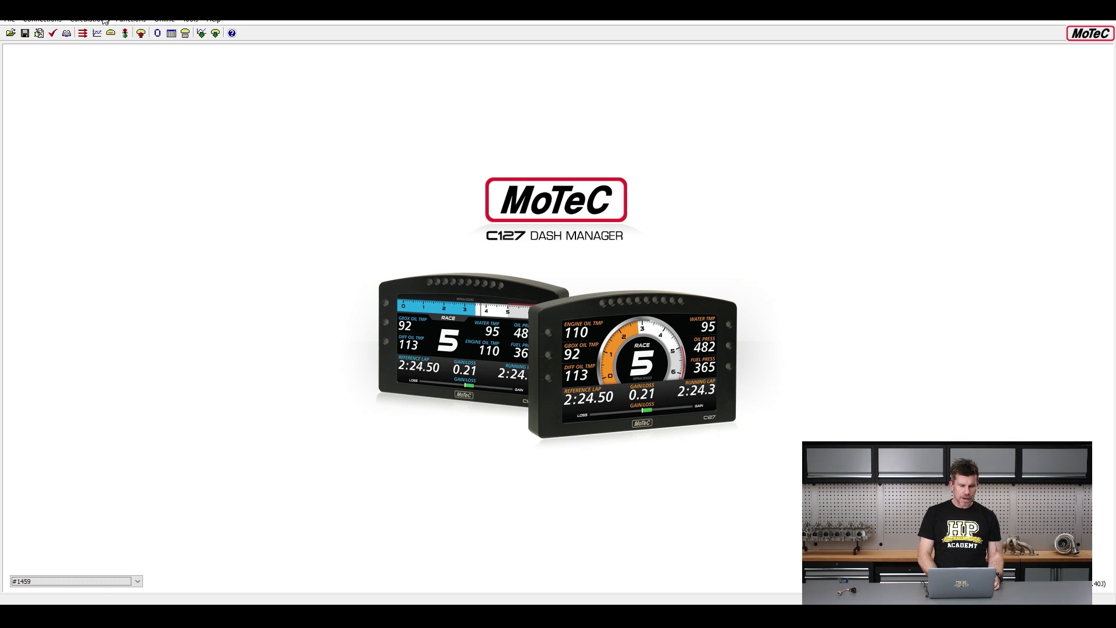
{"action": "left_click", "coordinate": [139, 21]}
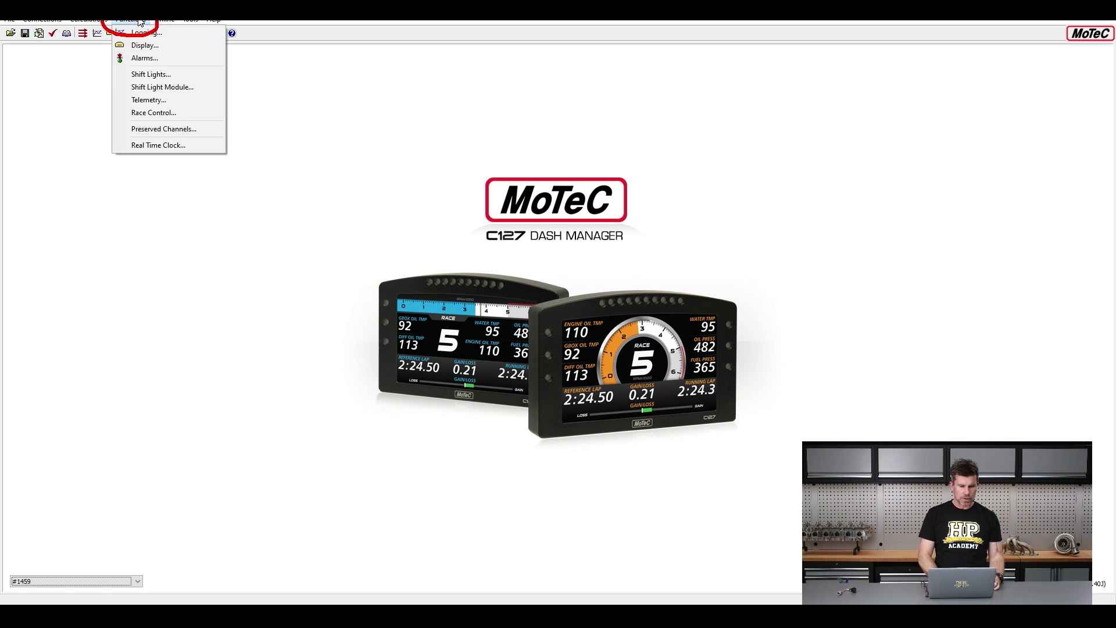
{"action": "left_click", "coordinate": [151, 87]}
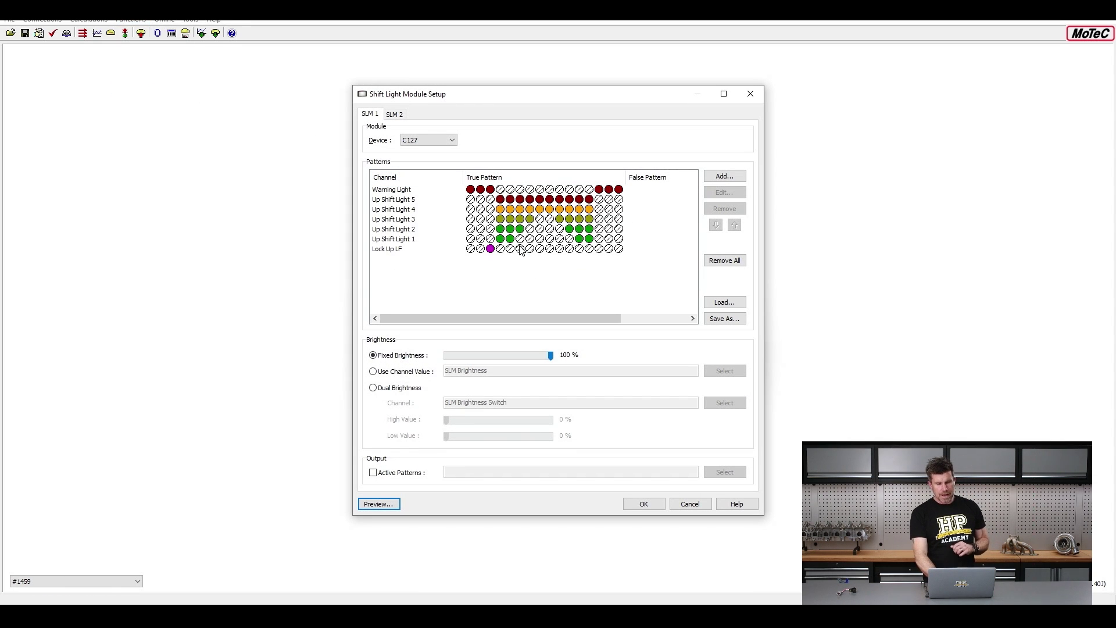
{"action": "mouse_move", "coordinate": [654, 181]}
{"action": "left_mouse_down"}
{"action": "mouse_move", "coordinate": [557, 164]}
{"action": "mouse_move", "coordinate": [402, 172]}
{"action": "mouse_move", "coordinate": [364, 187]}
{"action": "mouse_move", "coordinate": [355, 230]}
{"action": "mouse_move", "coordinate": [642, 239]}
{"action": "mouse_move", "coordinate": [657, 179]}
{"action": "left_mouse_up"}
Step: Review the Lock Up LF pattern using light 3 in magenta and confirm it
{"action": "double_click", "coordinate": [618, 249]}
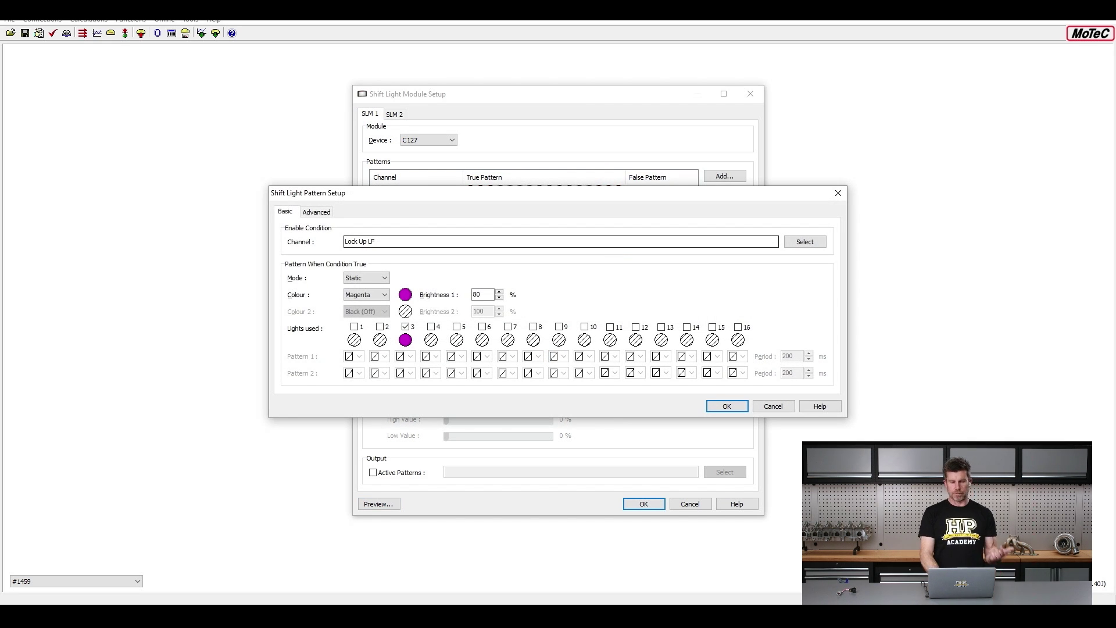
{"action": "mouse_move", "coordinate": [390, 227]}
{"action": "left_mouse_down"}
{"action": "mouse_move", "coordinate": [349, 225]}
{"action": "mouse_move", "coordinate": [322, 251]}
{"action": "mouse_move", "coordinate": [356, 262]}
{"action": "mouse_move", "coordinate": [397, 254]}
{"action": "mouse_move", "coordinate": [388, 229]}
{"action": "left_mouse_up"}
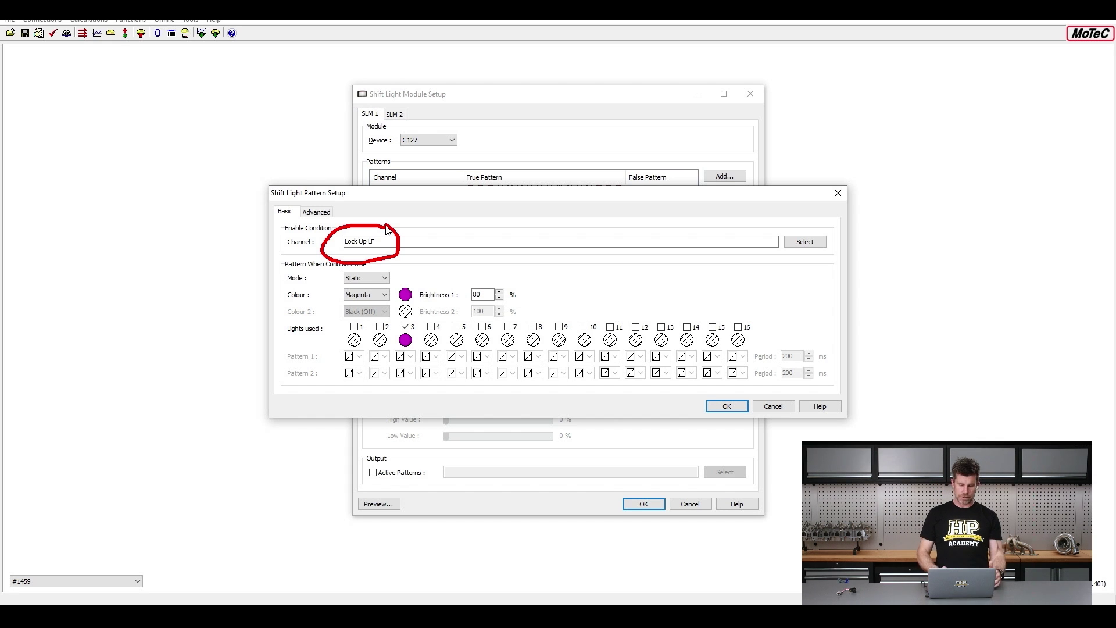
{"action": "key", "text": "Escape"}
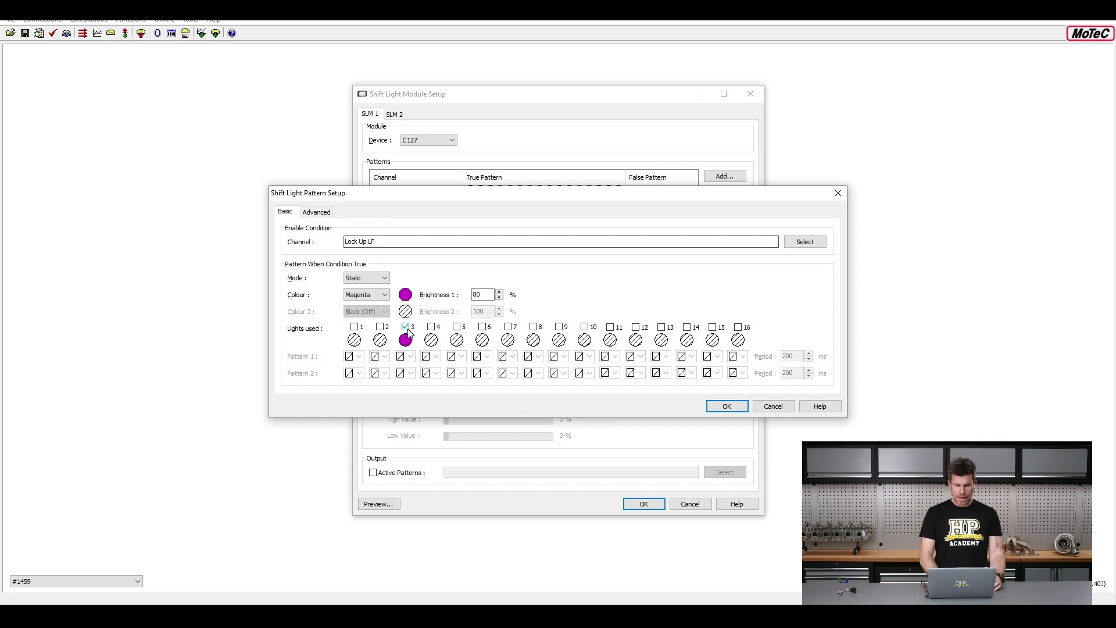
{"action": "mouse_move", "coordinate": [396, 272]}
{"action": "left_mouse_down"}
{"action": "mouse_move", "coordinate": [352, 253]}
{"action": "mouse_move", "coordinate": [323, 266]}
{"action": "mouse_move", "coordinate": [342, 289]}
{"action": "mouse_move", "coordinate": [385, 291]}
{"action": "mouse_move", "coordinate": [398, 273]}
{"action": "mouse_move", "coordinate": [389, 266]}
{"action": "mouse_move", "coordinate": [384, 280]}
{"action": "mouse_move", "coordinate": [337, 281]}
{"action": "mouse_move", "coordinate": [334, 294]}
{"action": "mouse_move", "coordinate": [392, 307]}
{"action": "mouse_move", "coordinate": [425, 289]}
{"action": "left_mouse_up"}
{"action": "key", "text": "Escape"}
{"action": "key", "text": "Escape"}
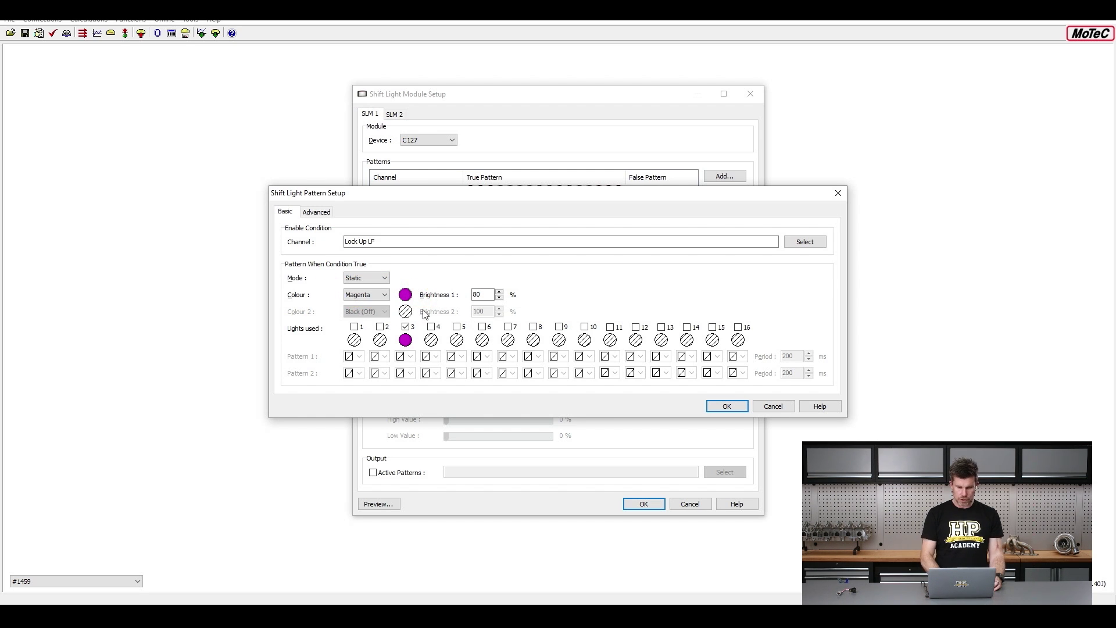
{"action": "mouse_move", "coordinate": [423, 344]}
{"action": "left_mouse_down"}
{"action": "mouse_move", "coordinate": [414, 317]}
{"action": "mouse_move", "coordinate": [389, 322]}
{"action": "mouse_move", "coordinate": [390, 343]}
{"action": "mouse_move", "coordinate": [422, 348]}
{"action": "left_mouse_up"}
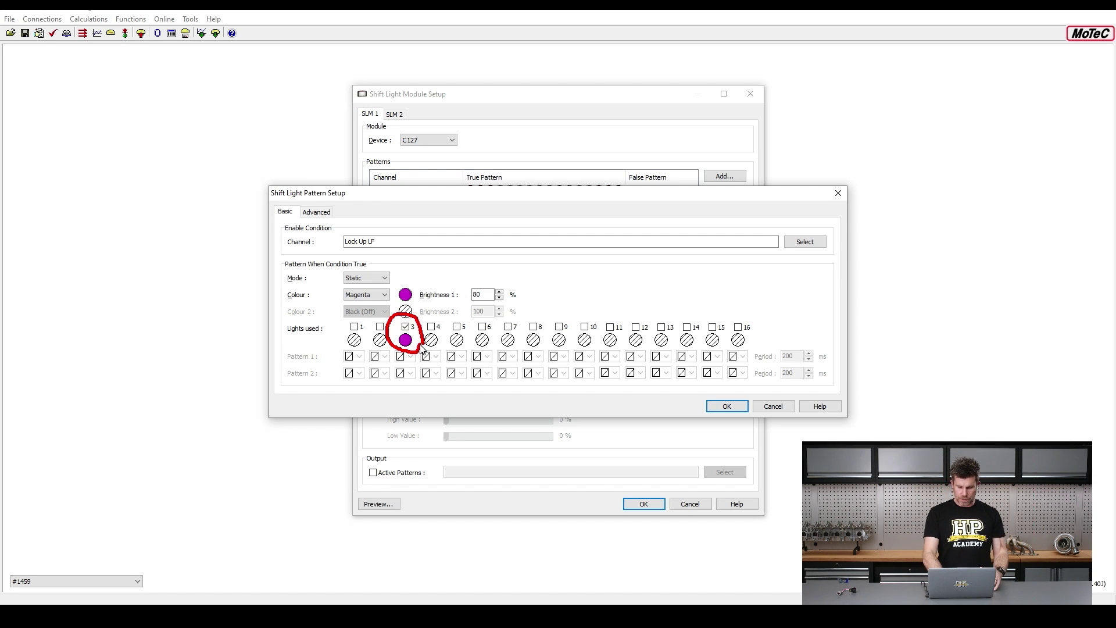
{"action": "key", "text": "Escape"}
{"action": "left_click", "coordinate": [726, 406]}
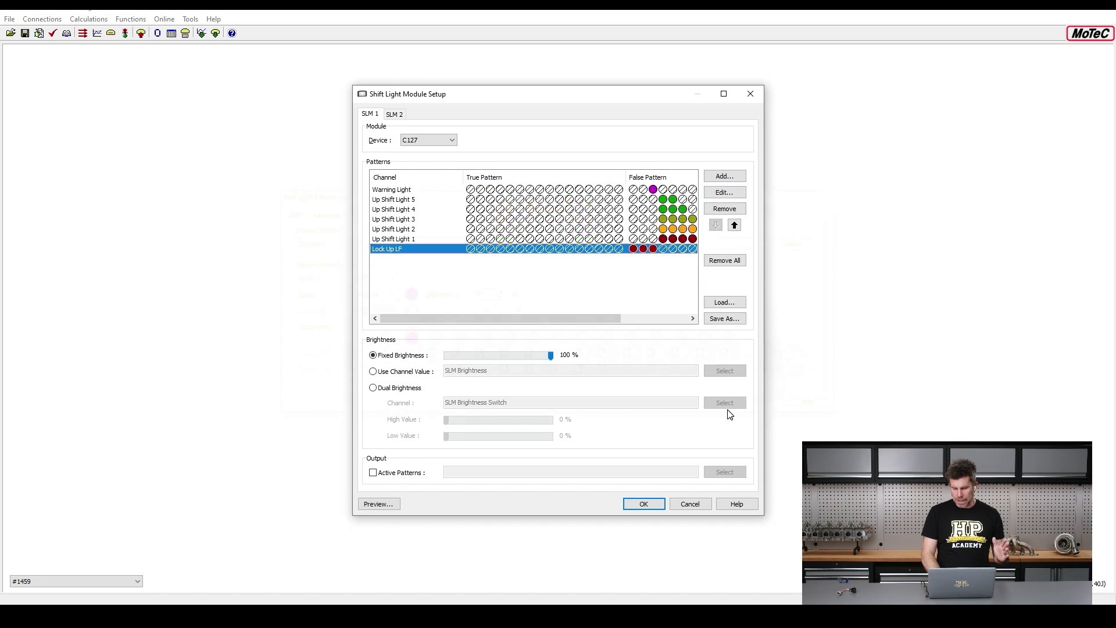
Step: Close Shift Light Module Setup to return to the C127 start screen
{"action": "left_click", "coordinate": [690, 504]}
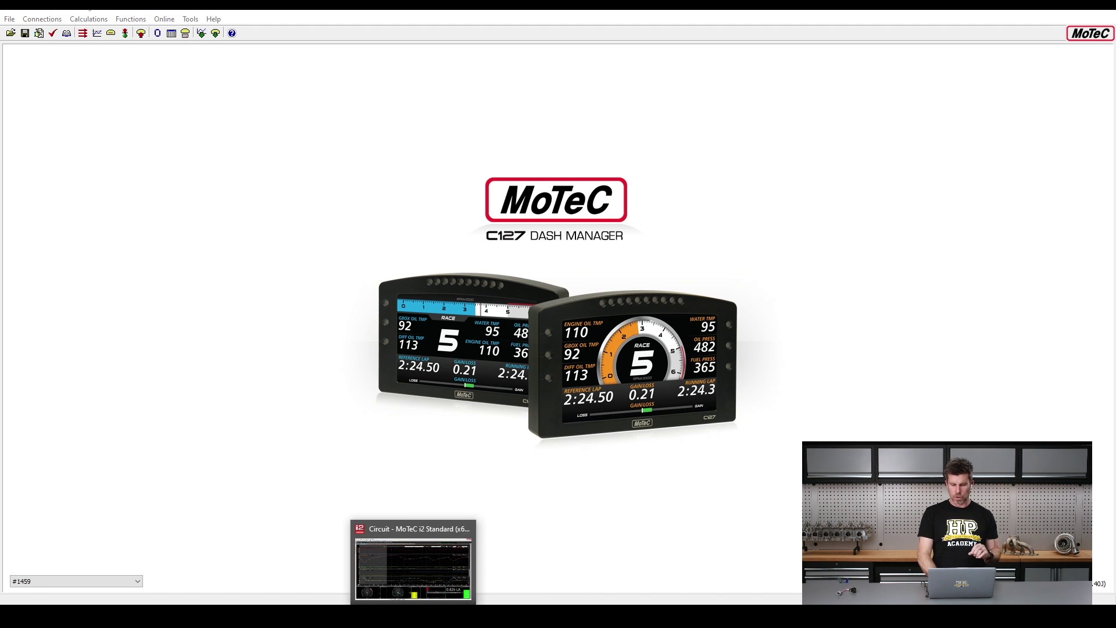
Step: Switch to MoTeC i2 and point out the GPS Speed and Drive Speed channels in the lap 6 graph
{"action": "left_click", "coordinate": [414, 617]}
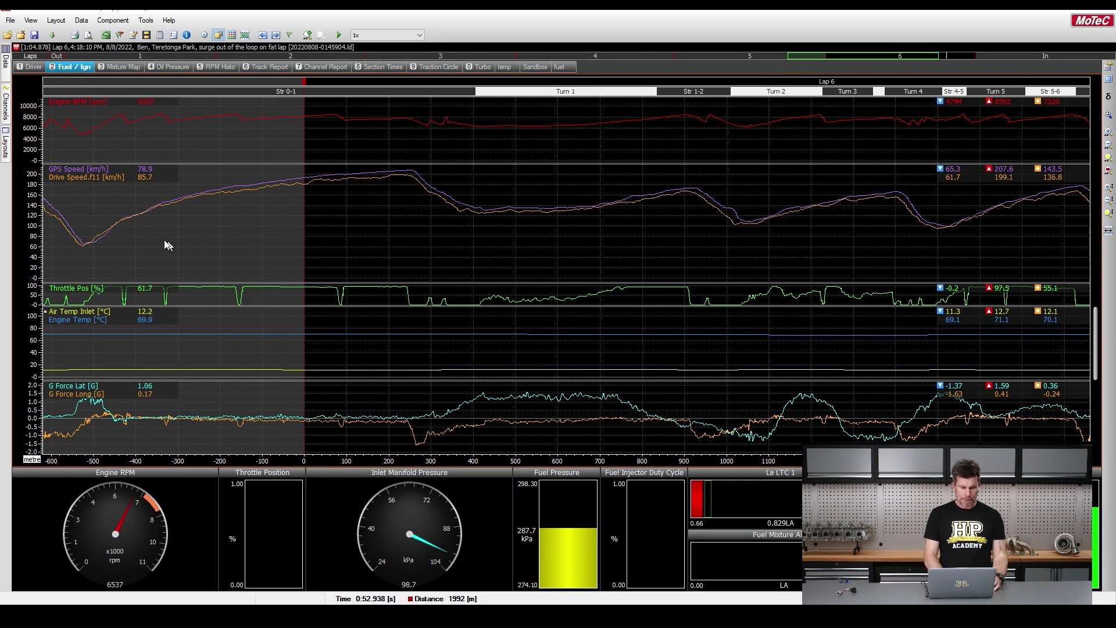
{"action": "mouse_move", "coordinate": [177, 164]}
{"action": "left_mouse_down"}
{"action": "mouse_move", "coordinate": [88, 140]}
{"action": "mouse_move", "coordinate": [34, 150]}
{"action": "mouse_move", "coordinate": [33, 180]}
{"action": "mouse_move", "coordinate": [66, 196]}
{"action": "mouse_move", "coordinate": [170, 167]}
{"action": "left_mouse_up"}
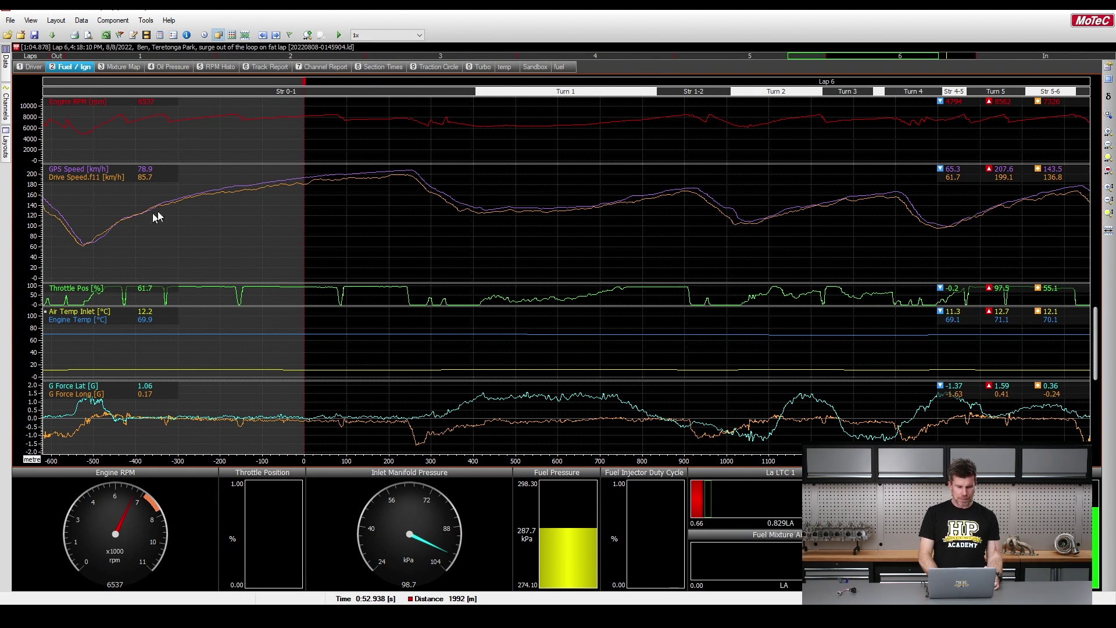
Step: Mark the lap-start traces, Turn 1 speed peak and Turn 2 dip, then place the cursor at 973 m
{"action": "mouse_move", "coordinate": [184, 199]}
{"action": "left_mouse_down"}
{"action": "mouse_move", "coordinate": [109, 198]}
{"action": "mouse_move", "coordinate": [73, 231]}
{"action": "mouse_move", "coordinate": [111, 258]}
{"action": "mouse_move", "coordinate": [181, 196]}
{"action": "left_mouse_up"}
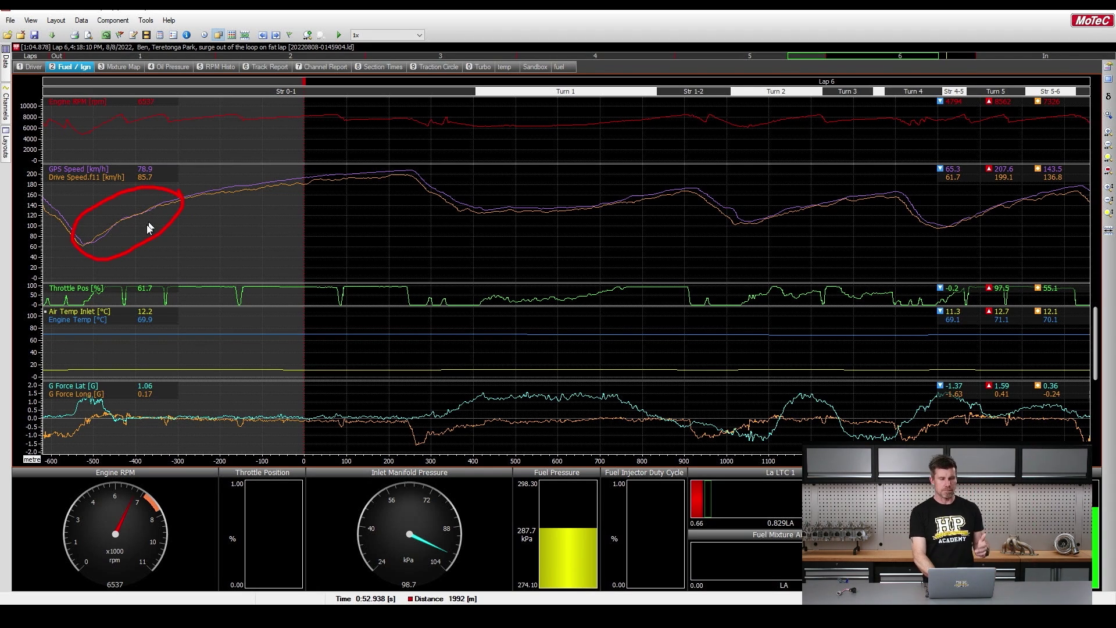
{"action": "key", "text": "Escape"}
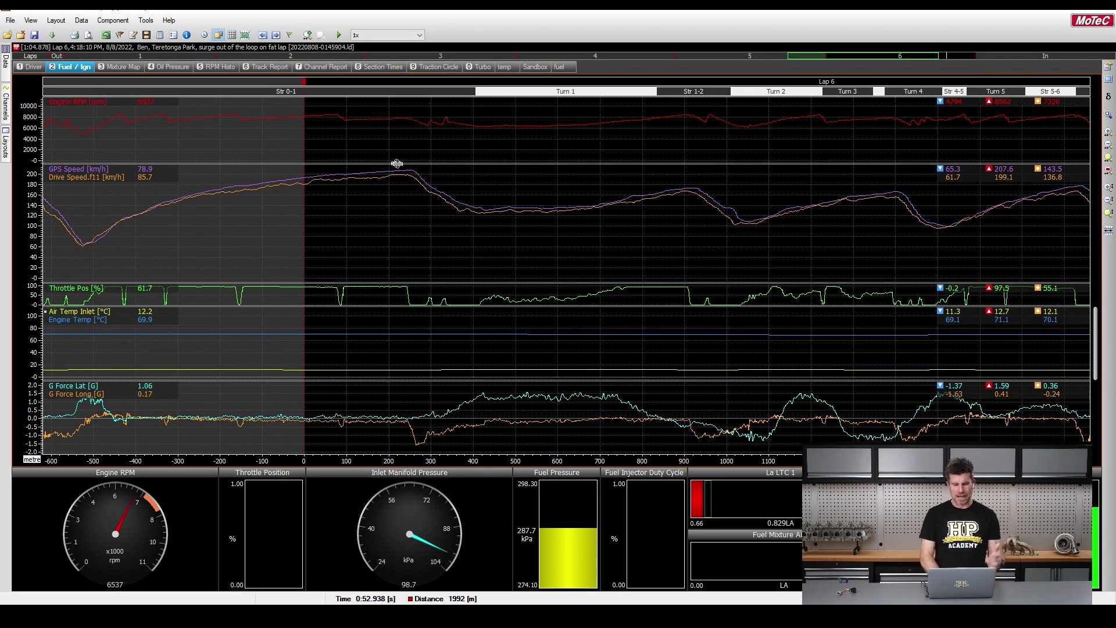
{"action": "mouse_move", "coordinate": [405, 163]}
{"action": "left_mouse_down"}
{"action": "mouse_move", "coordinate": [292, 167]}
{"action": "mouse_move", "coordinate": [239, 186]}
{"action": "mouse_move", "coordinate": [264, 204]}
{"action": "mouse_move", "coordinate": [329, 200]}
{"action": "mouse_move", "coordinate": [398, 187]}
{"action": "mouse_move", "coordinate": [411, 157]}
{"action": "left_mouse_up"}
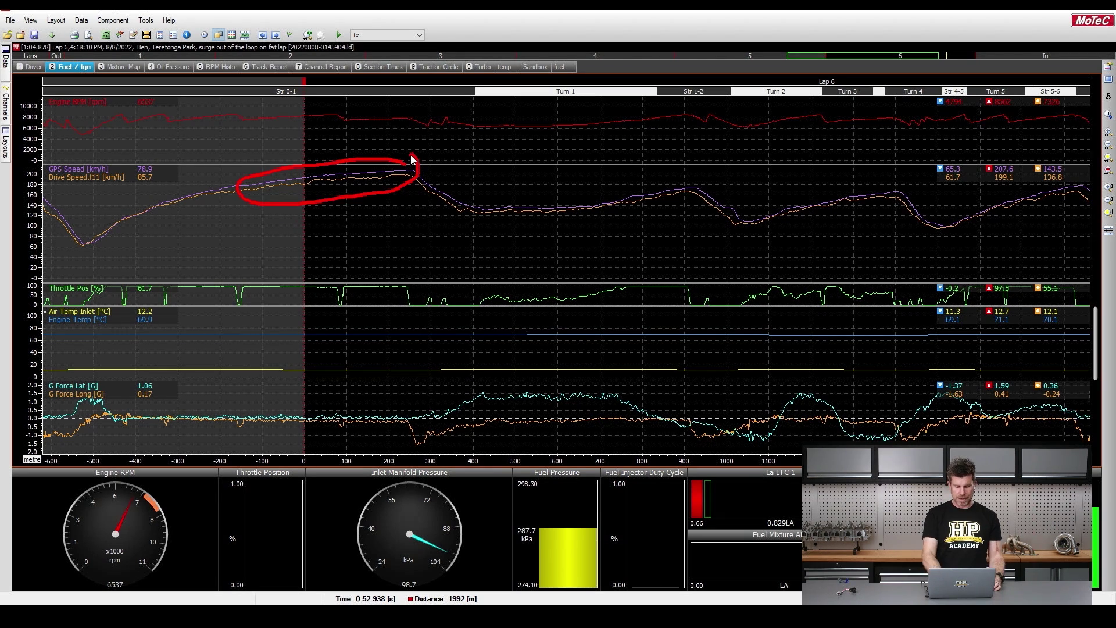
{"action": "key", "text": "Escape"}
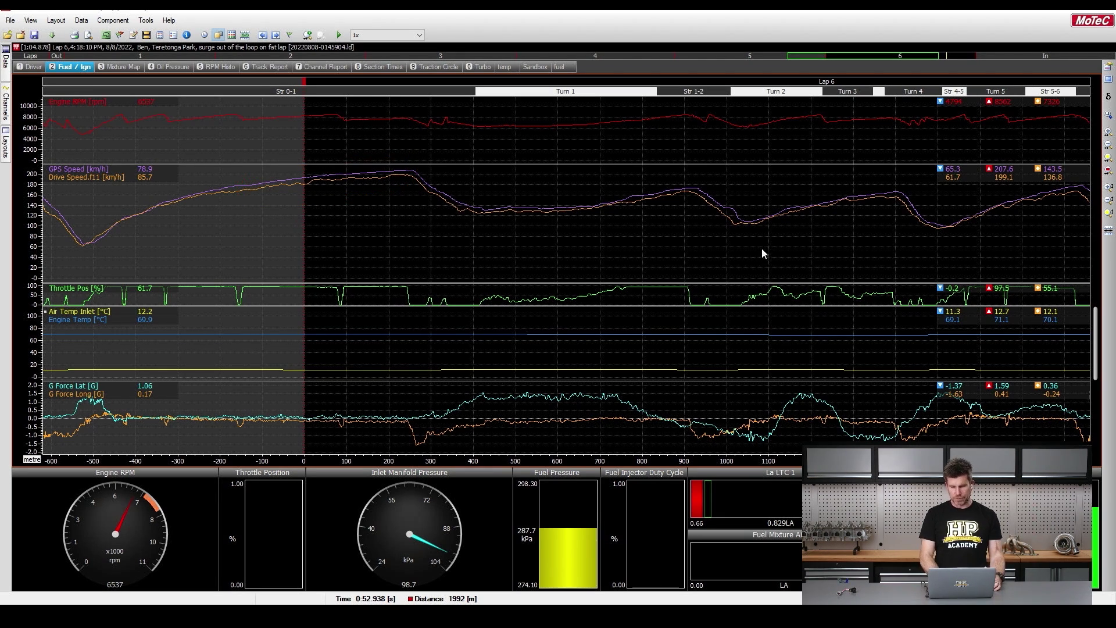
{"action": "mouse_move", "coordinate": [762, 231]}
{"action": "left_mouse_down"}
{"action": "mouse_move", "coordinate": [680, 169]}
{"action": "mouse_move", "coordinate": [677, 220]}
{"action": "mouse_move", "coordinate": [741, 247]}
{"action": "mouse_move", "coordinate": [766, 245]}
{"action": "left_mouse_up"}
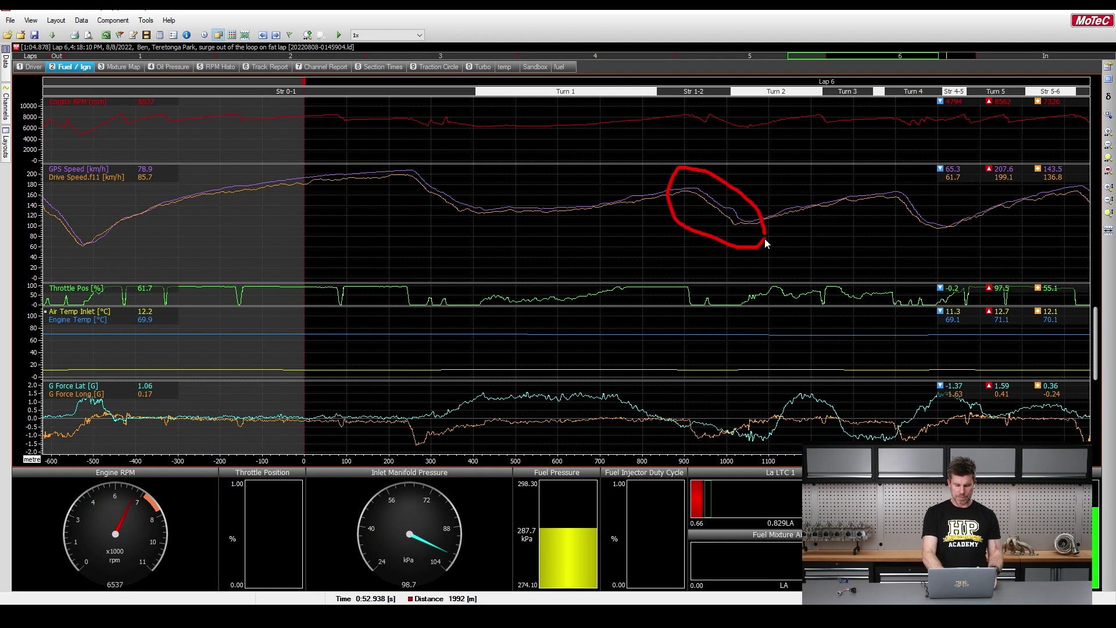
{"action": "key", "text": "Escape"}
{"action": "left_click", "coordinate": [717, 225]}
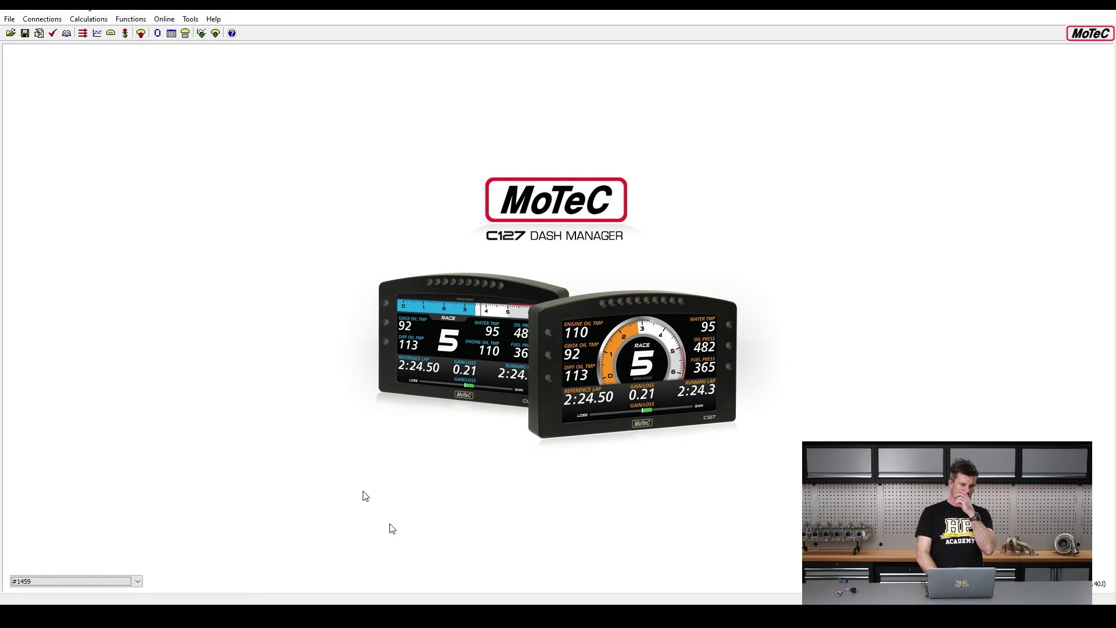
Step: Open the Lock Up 3D table's settings, with GPS Speed as its X axis input channel
{"action": "left_click", "coordinate": [89, 19]}
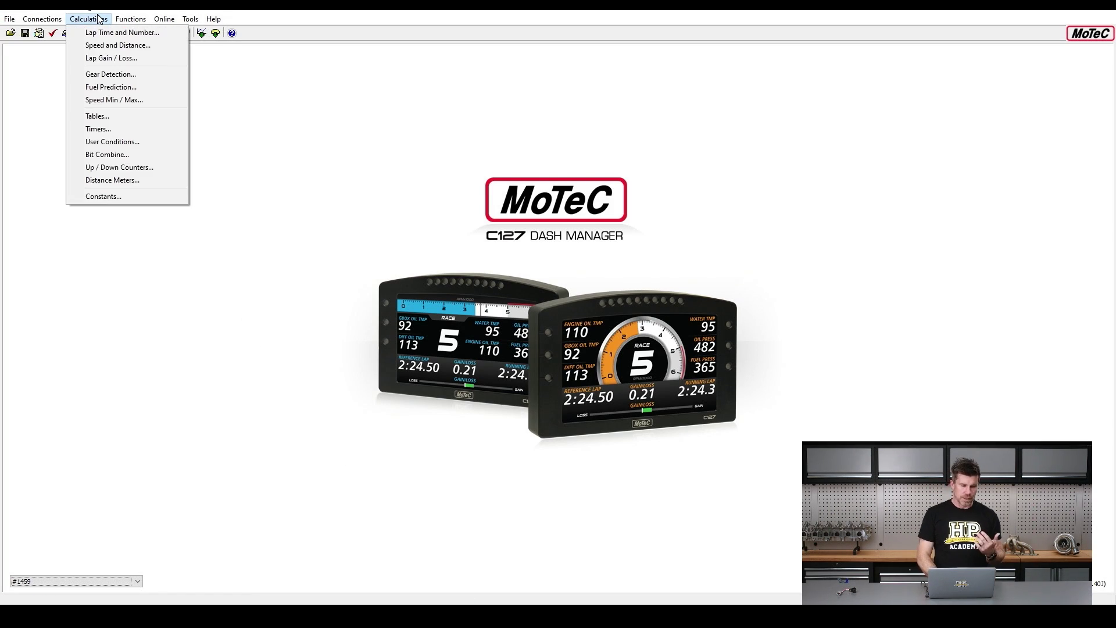
{"action": "left_click", "coordinate": [120, 116]}
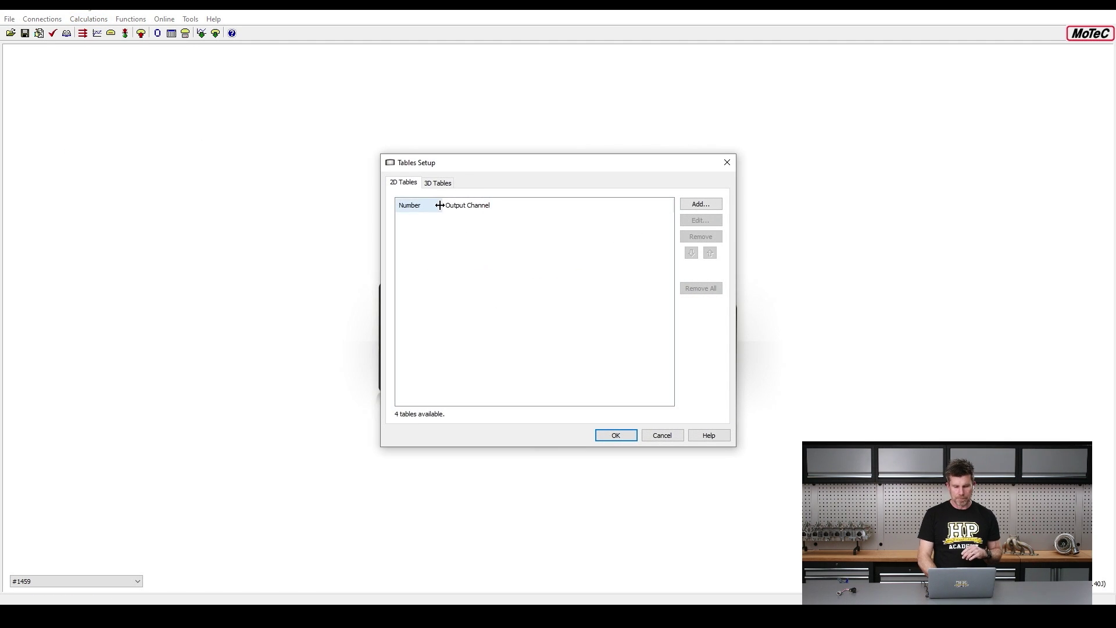
{"action": "left_click", "coordinate": [439, 183]}
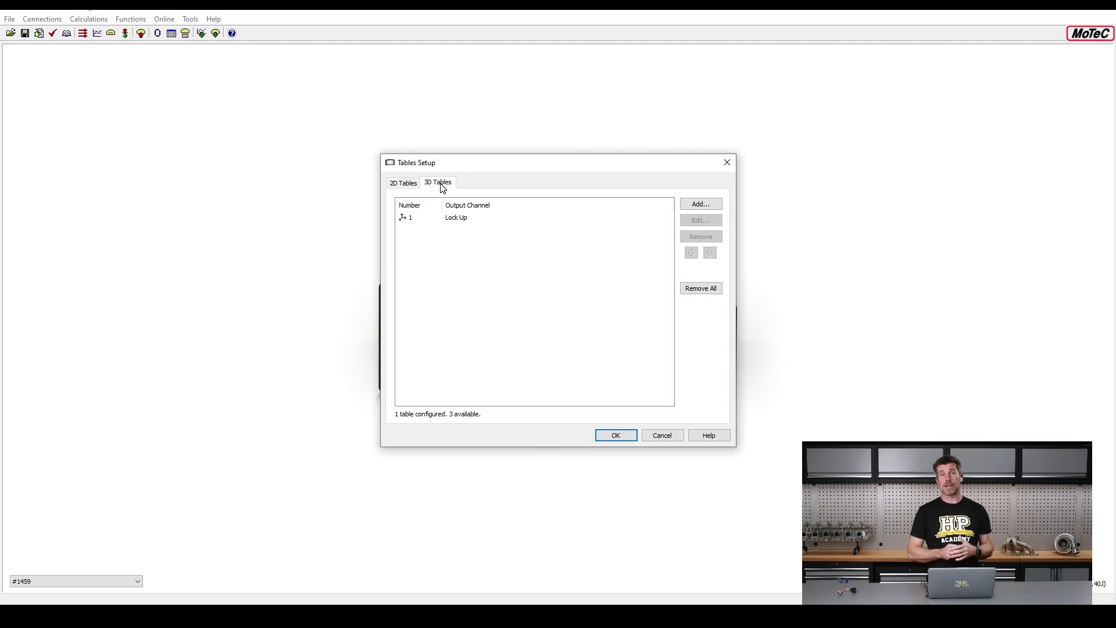
{"action": "left_click", "coordinate": [460, 219]}
{"action": "double_click", "coordinate": [460, 219]}
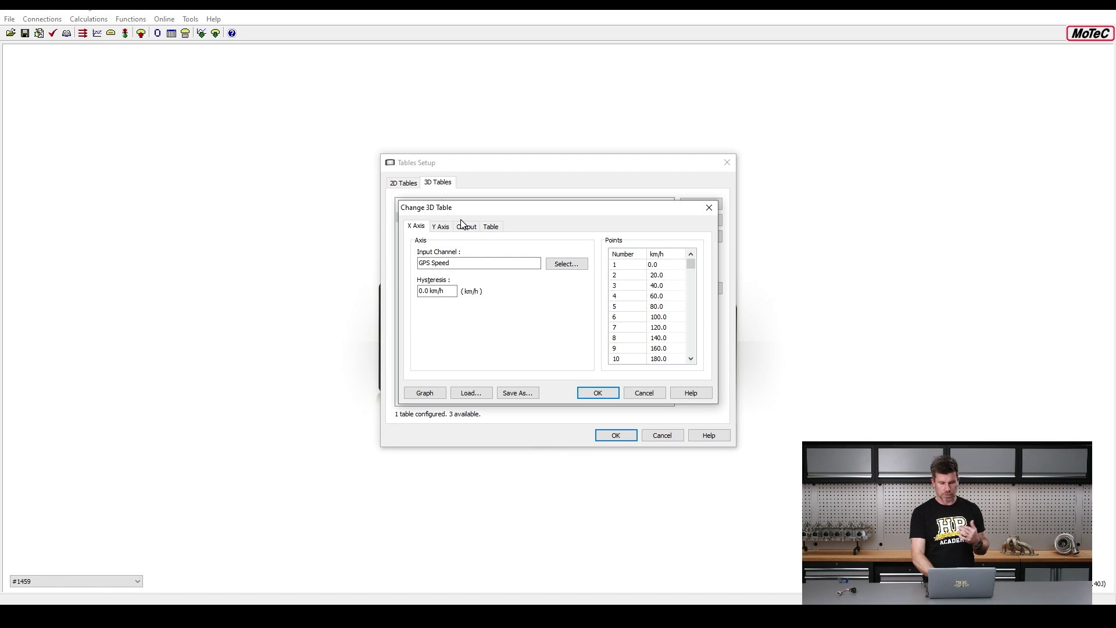
Step: Check the Lock Up table's GPS Speed and Drive Speed axes, breakpoints and Lock Up output channel
{"action": "mouse_move", "coordinate": [482, 256]}
{"action": "left_mouse_down"}
{"action": "mouse_move", "coordinate": [433, 245]}
{"action": "mouse_move", "coordinate": [425, 283]}
{"action": "mouse_move", "coordinate": [538, 253]}
{"action": "left_mouse_up"}
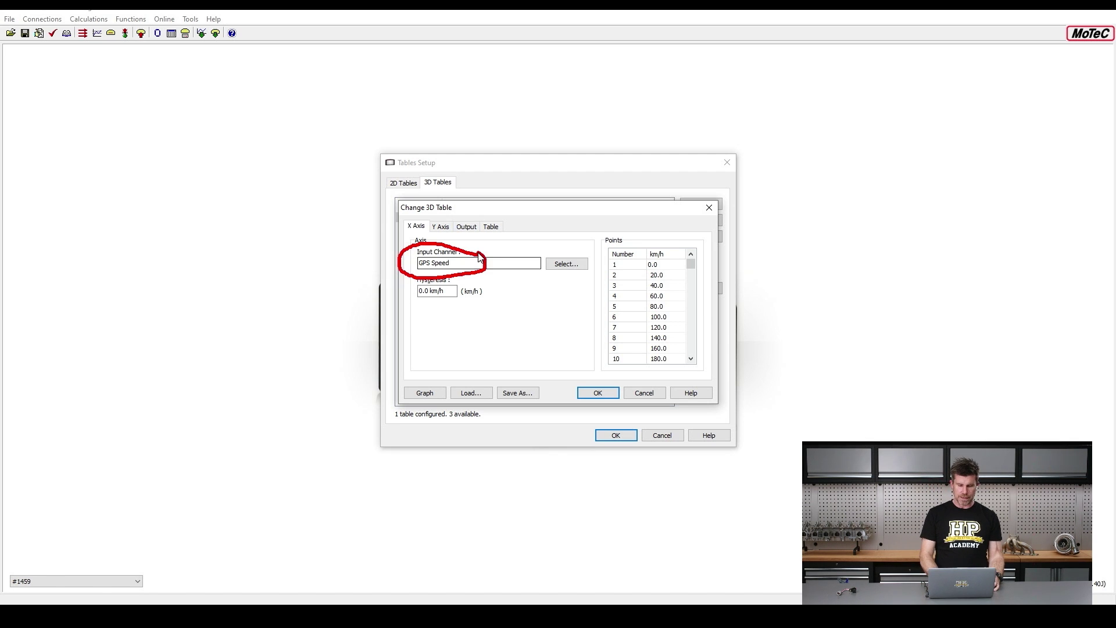
{"action": "left_click", "coordinate": [446, 227]}
{"action": "mouse_move", "coordinate": [465, 257]}
{"action": "left_mouse_down"}
{"action": "mouse_move", "coordinate": [412, 259]}
{"action": "mouse_move", "coordinate": [455, 283]}
{"action": "mouse_move", "coordinate": [472, 271]}
{"action": "left_mouse_up"}
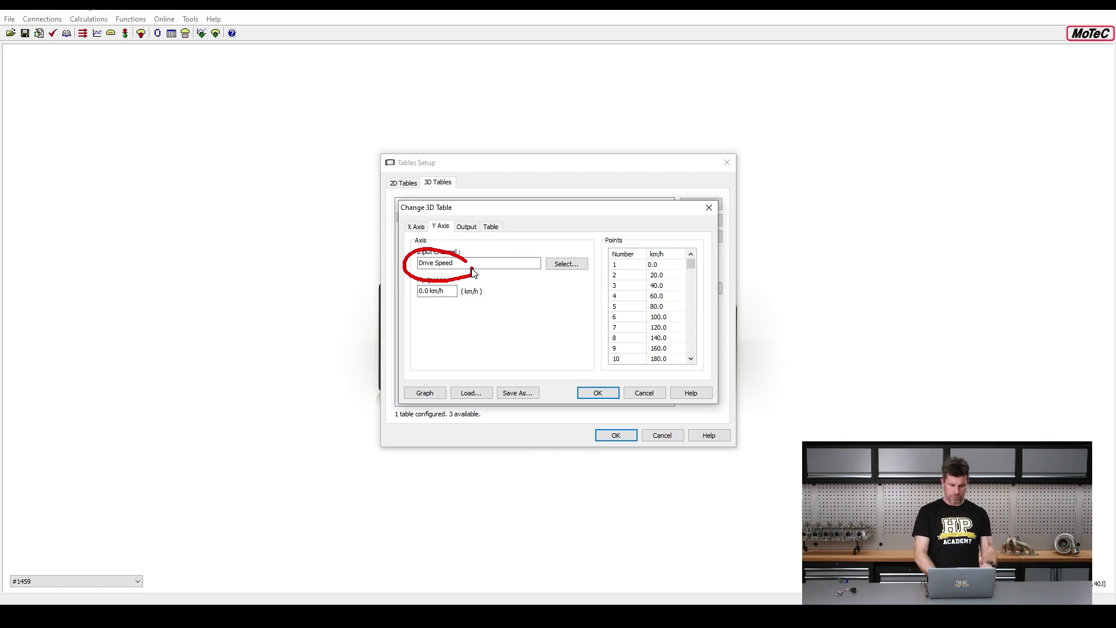
{"action": "mouse_move", "coordinate": [701, 353]}
{"action": "left_mouse_down"}
{"action": "mouse_move", "coordinate": [691, 279]}
{"action": "mouse_move", "coordinate": [666, 243]}
{"action": "mouse_move", "coordinate": [611, 247]}
{"action": "mouse_move", "coordinate": [593, 308]}
{"action": "mouse_move", "coordinate": [608, 375]}
{"action": "mouse_move", "coordinate": [660, 389]}
{"action": "mouse_move", "coordinate": [693, 364]}
{"action": "left_mouse_up"}
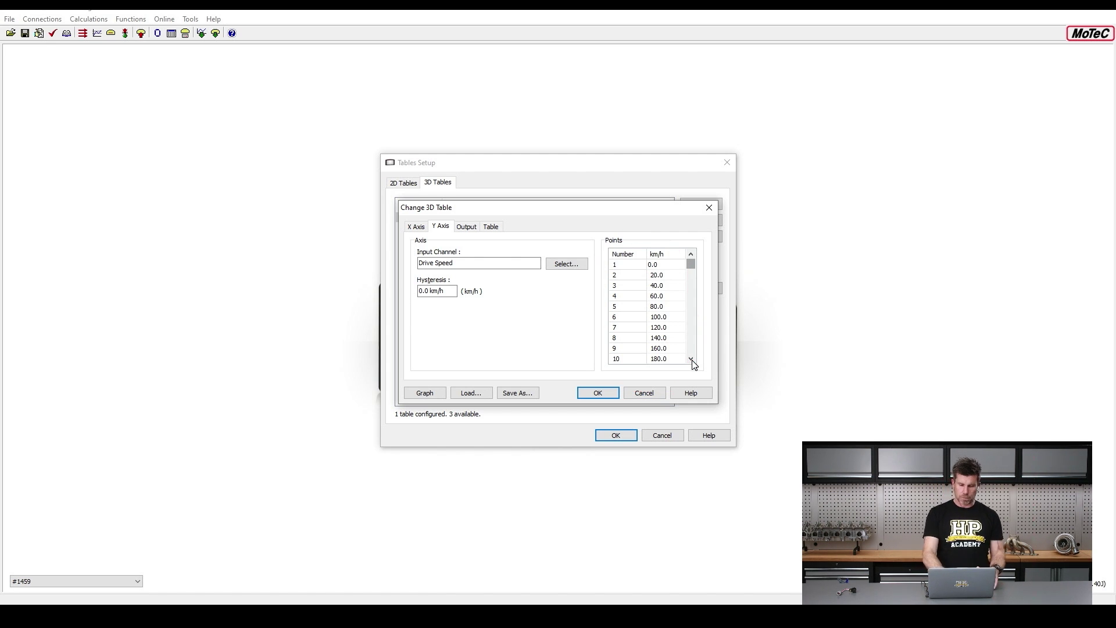
{"action": "left_click", "coordinate": [467, 227]}
{"action": "mouse_move", "coordinate": [466, 266]}
{"action": "left_mouse_down"}
{"action": "mouse_move", "coordinate": [430, 239]}
{"action": "mouse_move", "coordinate": [397, 255]}
{"action": "mouse_move", "coordinate": [425, 290]}
{"action": "mouse_move", "coordinate": [471, 275]}
{"action": "left_mouse_up"}
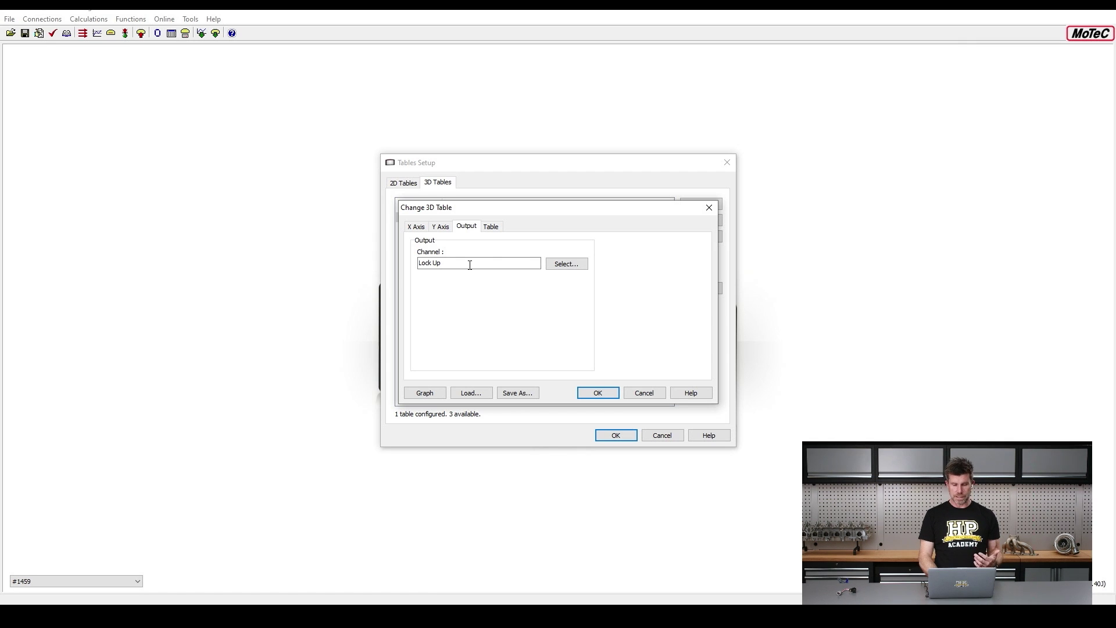
Step: Inspect the 0/1 table grid and the 80 by 100 km/h cell, then cancel the editor unchanged
{"action": "left_click", "coordinate": [487, 228]}
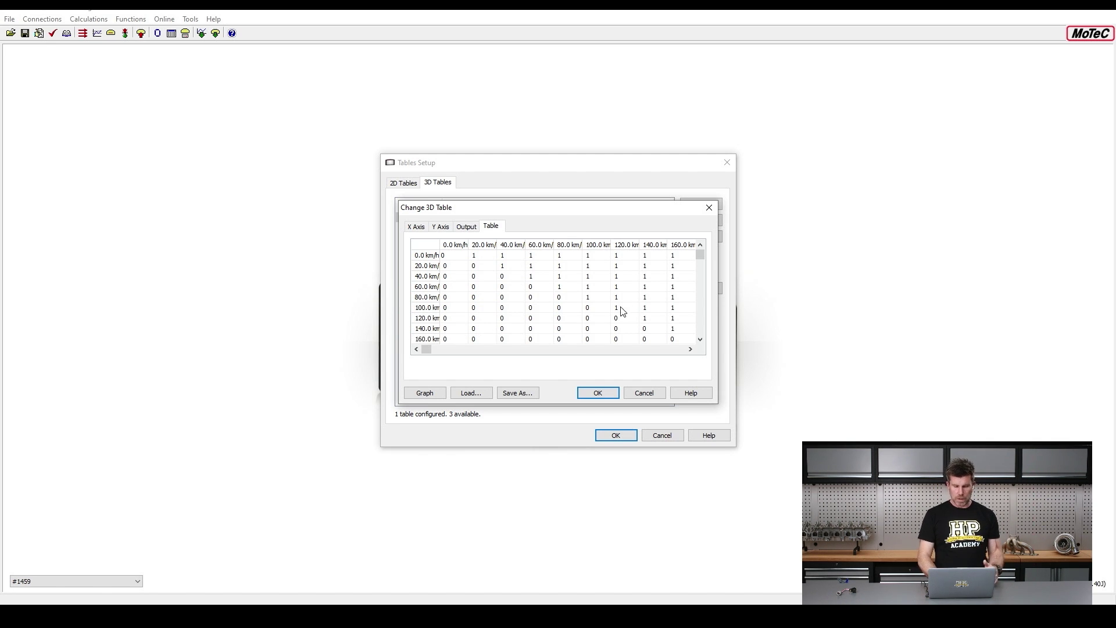
{"action": "double_click", "coordinate": [596, 298]}
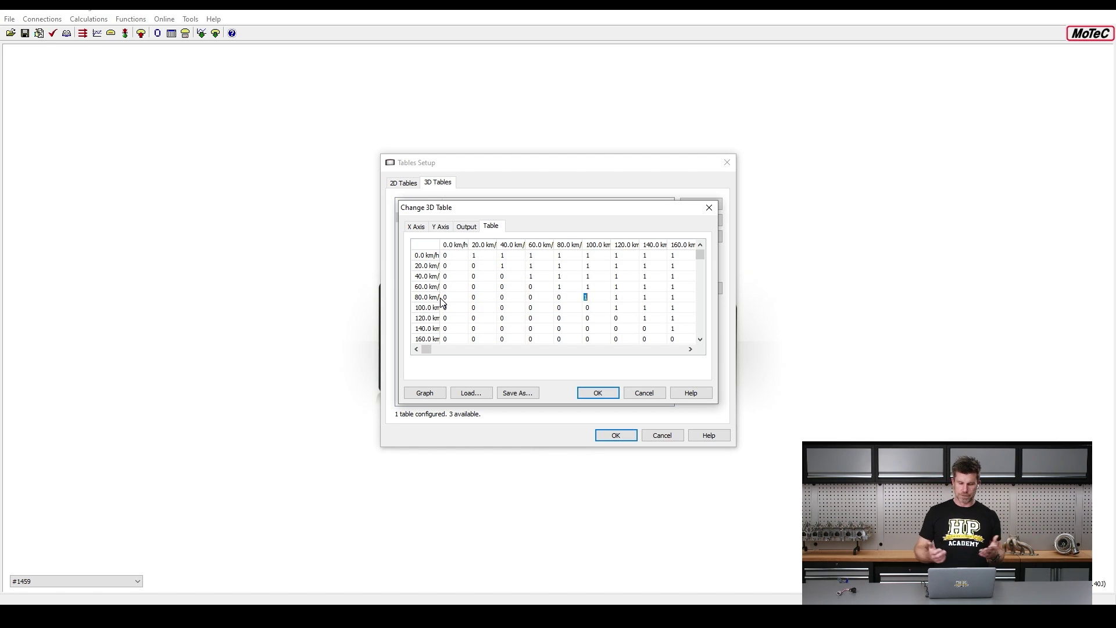
{"action": "left_click", "coordinate": [651, 393]}
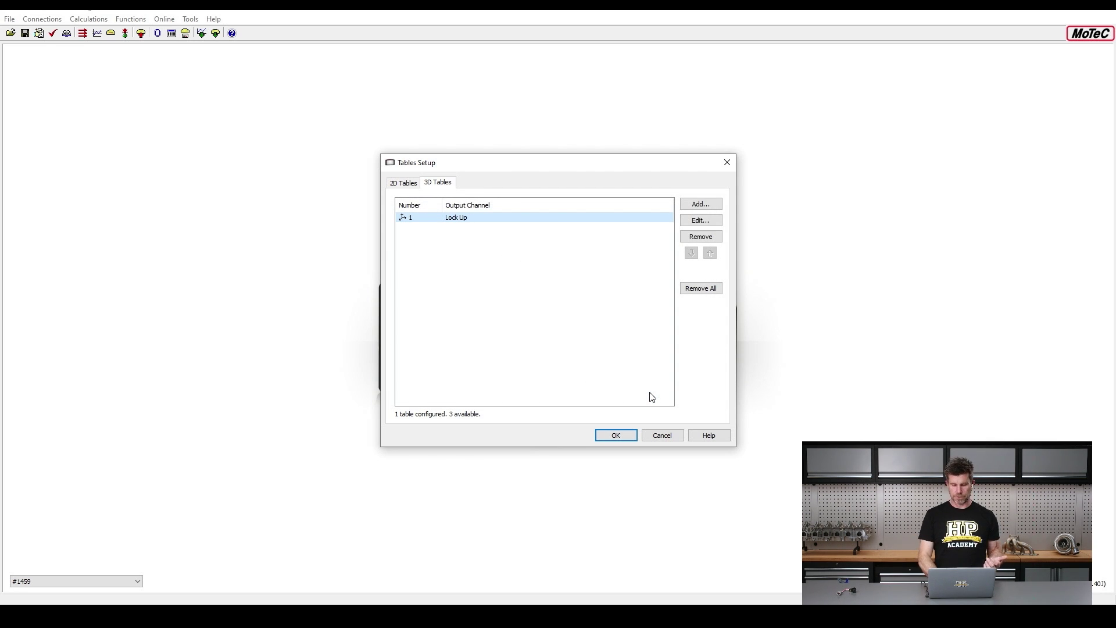
Step: Cancel the Tables Setup dialog to return to the C127 start screen
{"action": "left_click", "coordinate": [659, 436]}
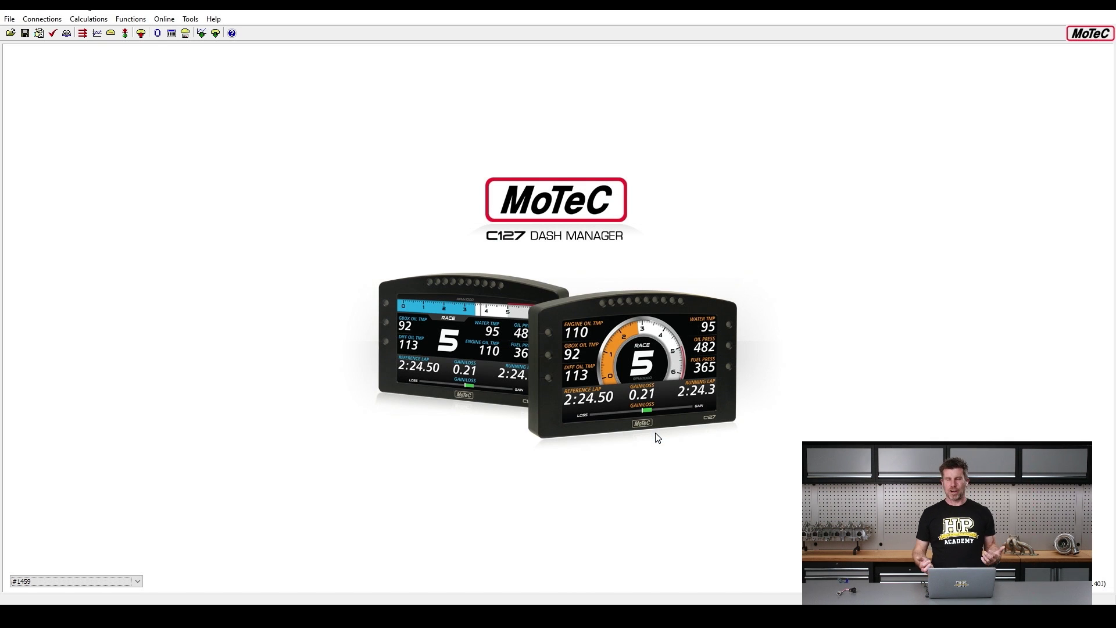